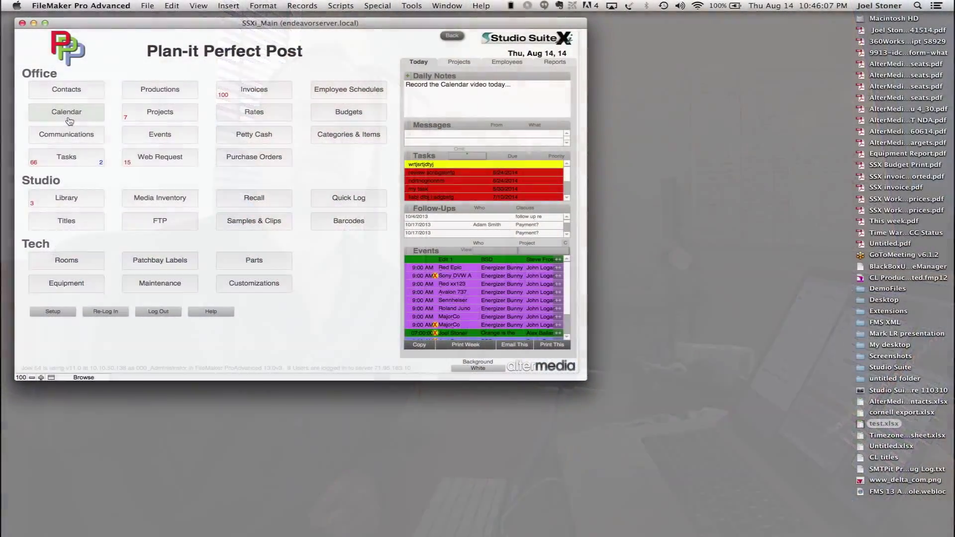
Open the Calendar from the Office section of the Studio Suite main menu
click(84, 117)
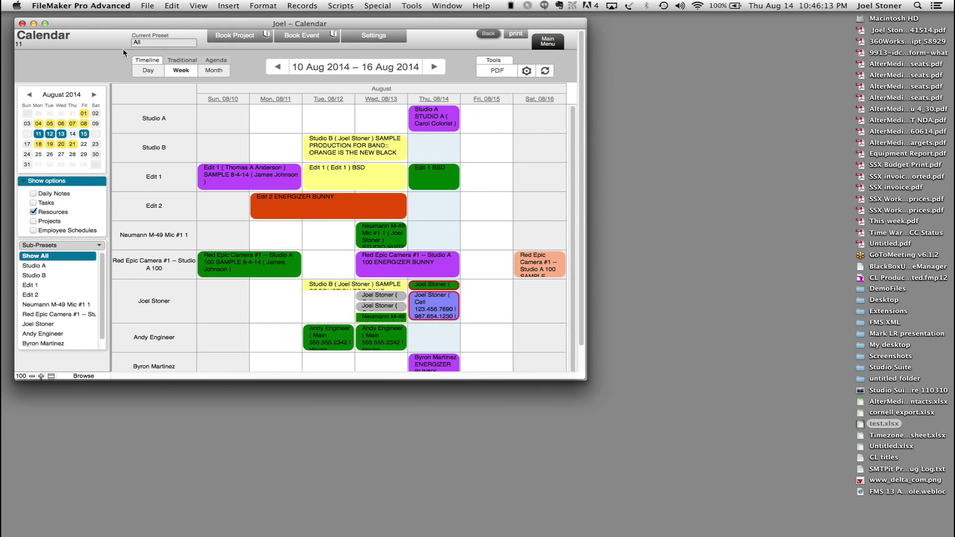
Move and enlarge the Calendar window to fill the screen, then show the calendar presets list
drag(131, 27, 155, 37)
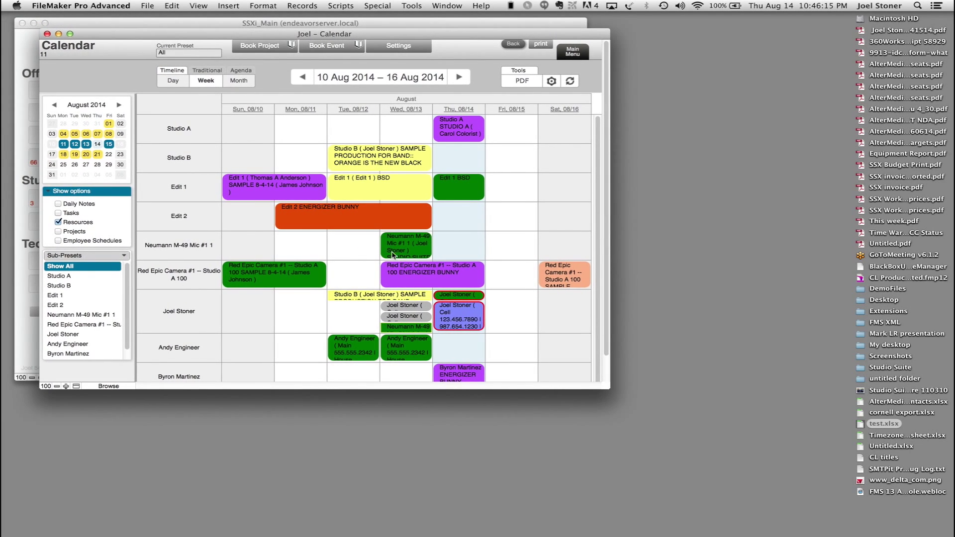
drag(608, 384, 932, 512)
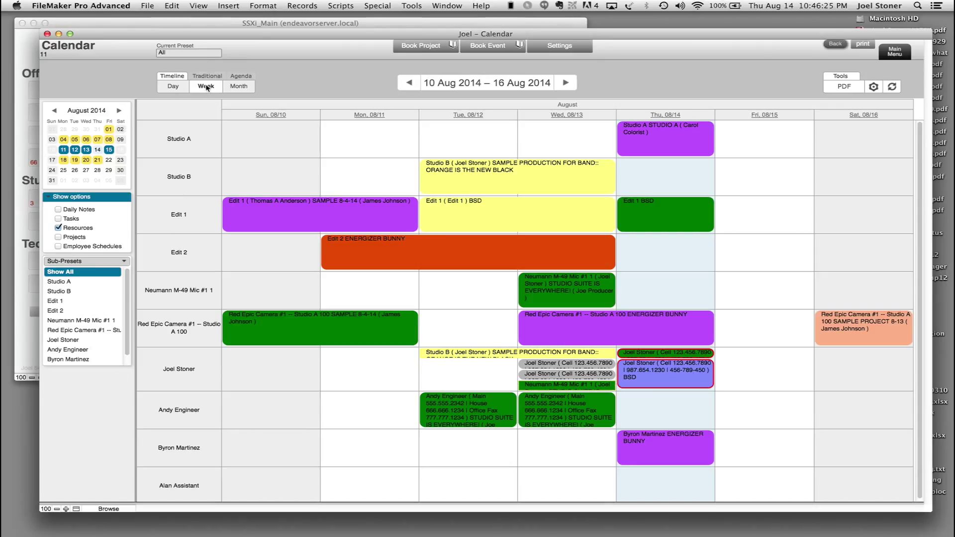
click(201, 53)
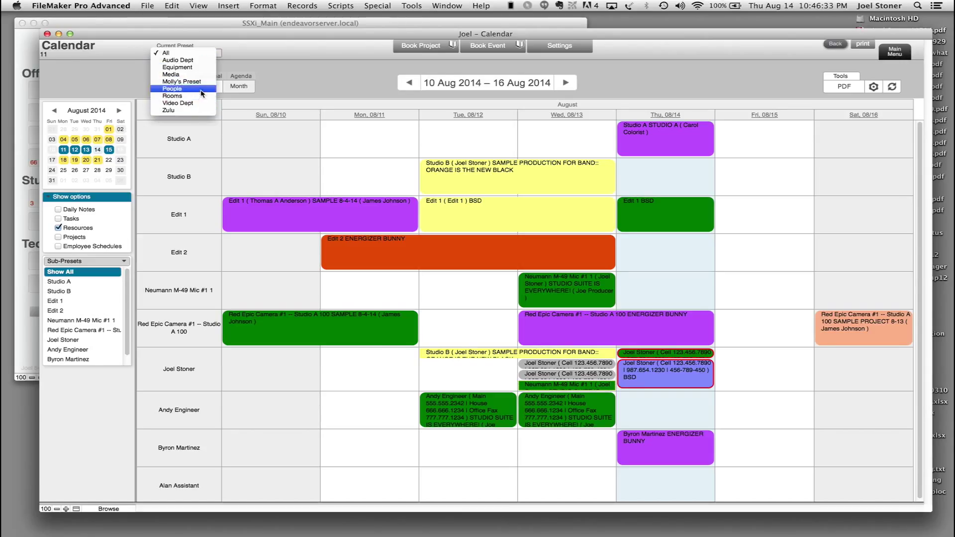
Keep the All preset and shorten Thursday 14 Aug's Studio A booking to end at 4:30pm
click(324, 62)
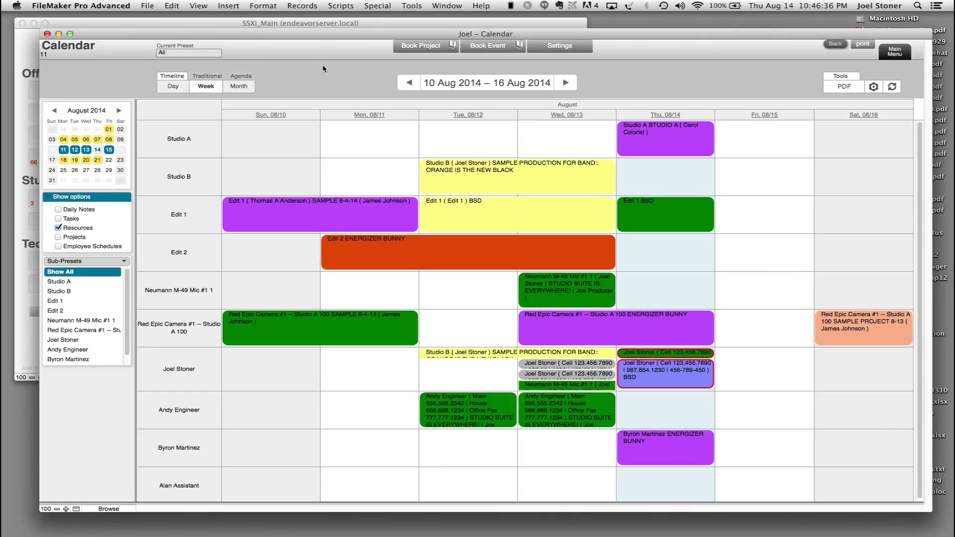
click(661, 119)
mouse_move(799, 137)
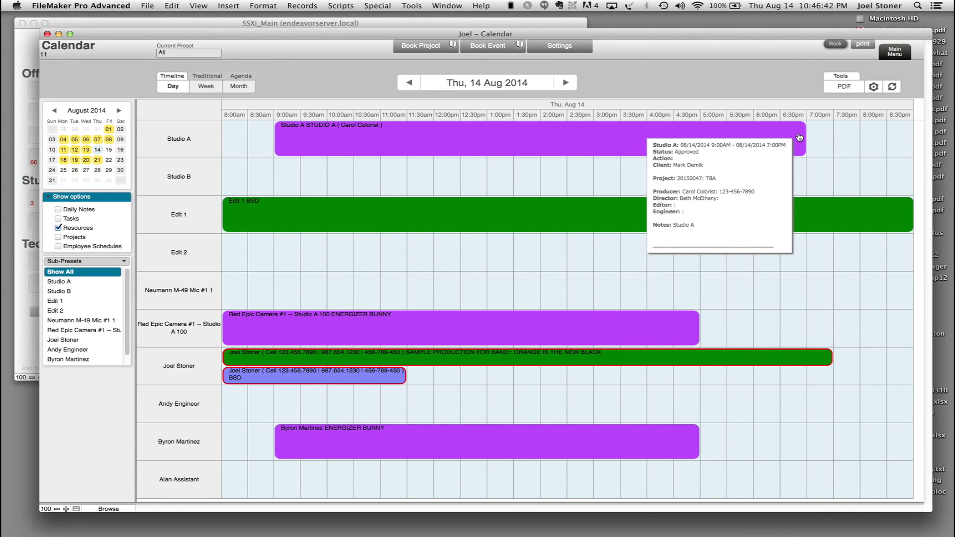
drag(799, 137, 676, 137)
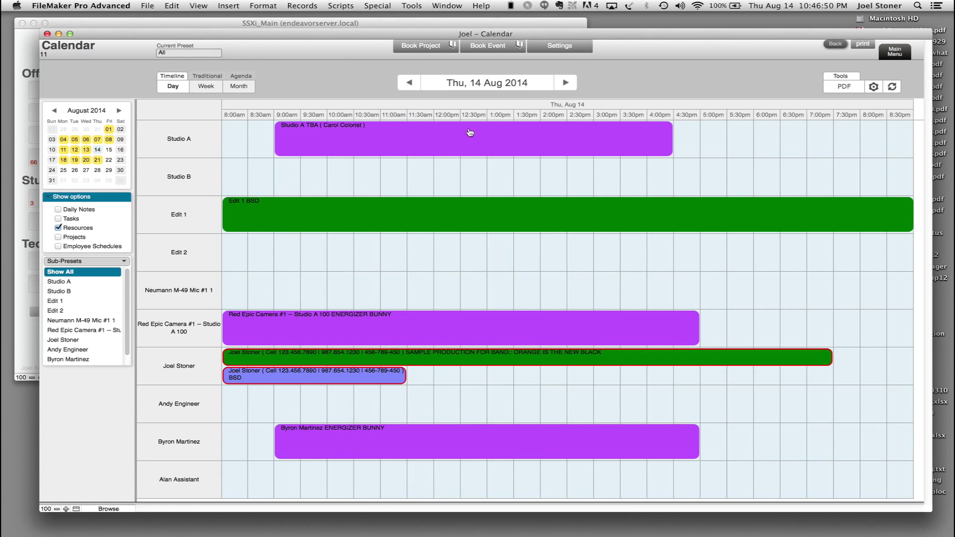
mouse_move(470, 131)
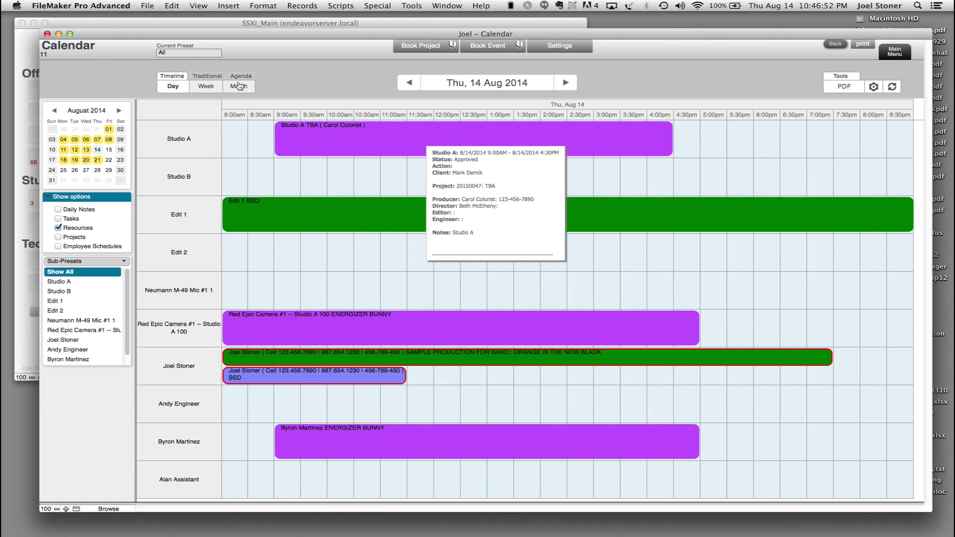
Browse the week timeline from 27 Jul–02 Aug through to 17–23 Aug
click(209, 89)
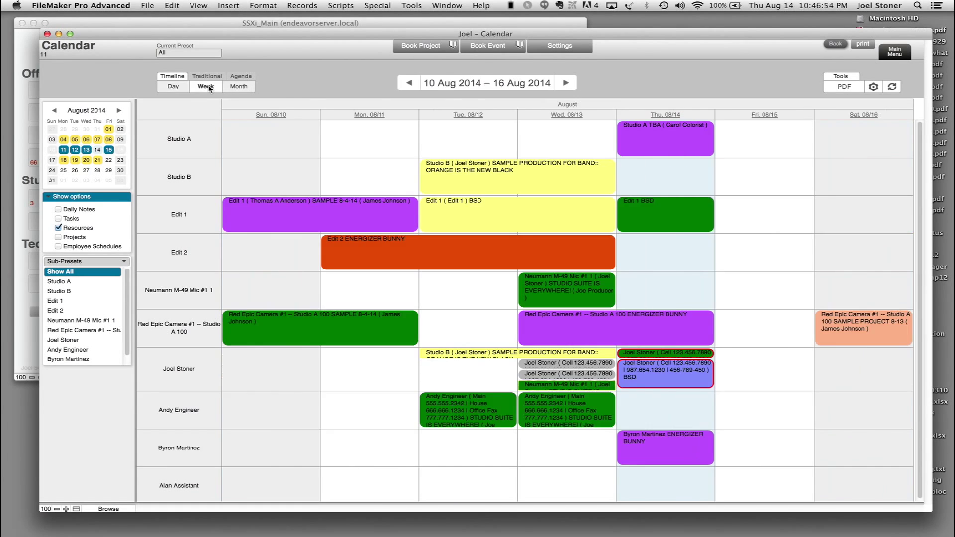
click(407, 82)
click(407, 81)
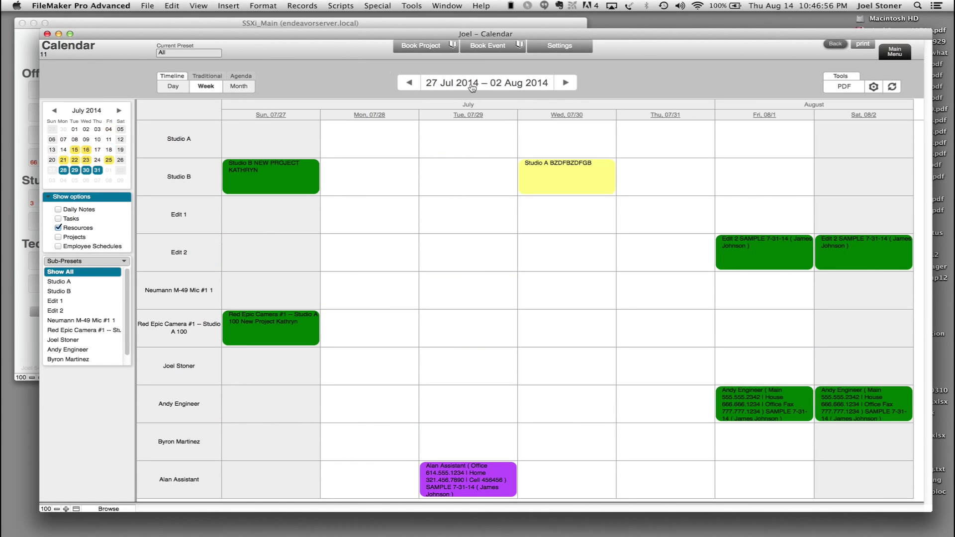
click(566, 83)
click(566, 83)
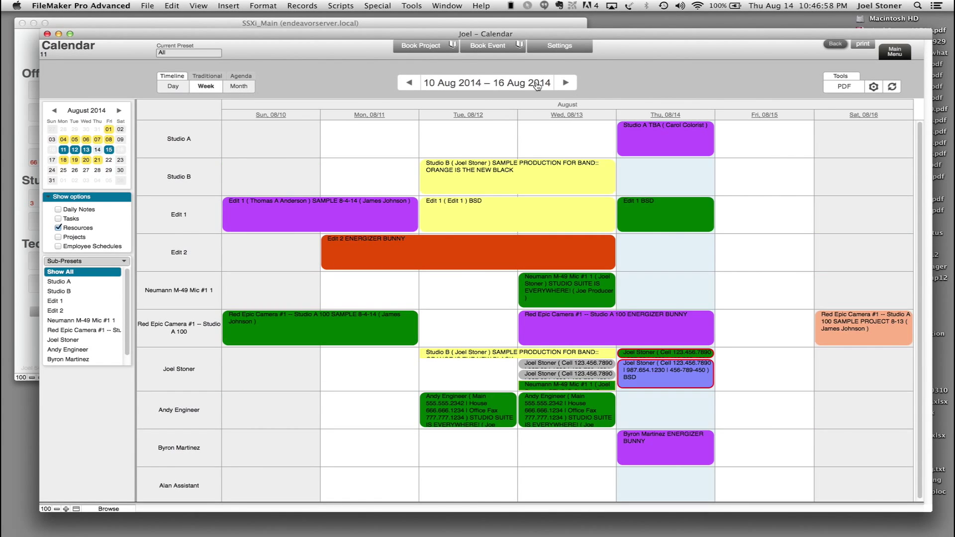
click(568, 86)
Return to the current week, then show all of August 2014 as a month timeline
click(499, 88)
click(245, 90)
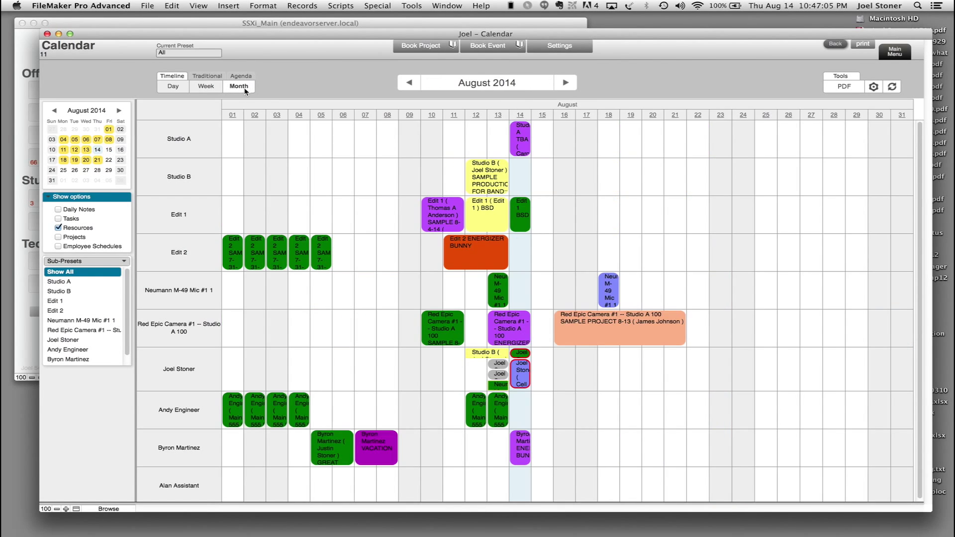
click(215, 76)
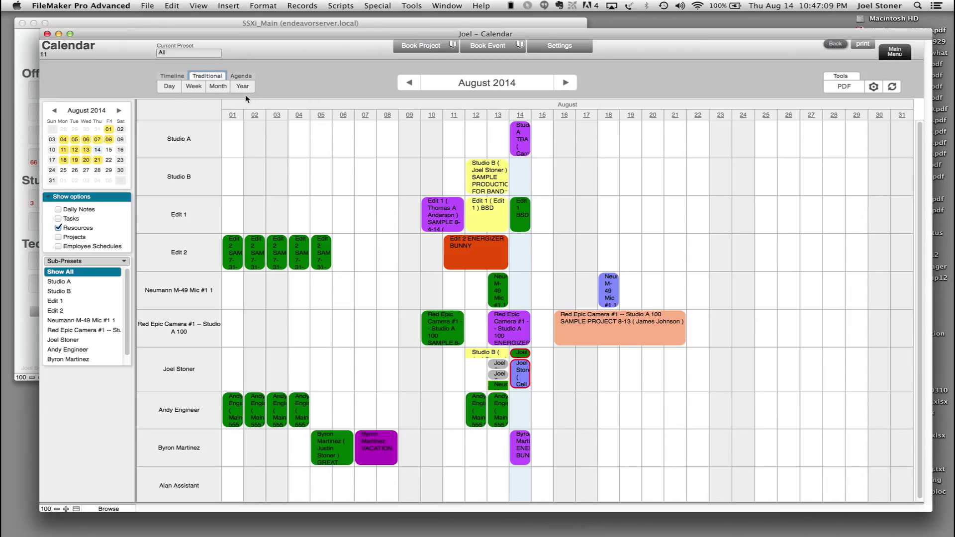
Step the traditional calendar through Fri 01 Aug, its week and August to the full year 2014
click(168, 86)
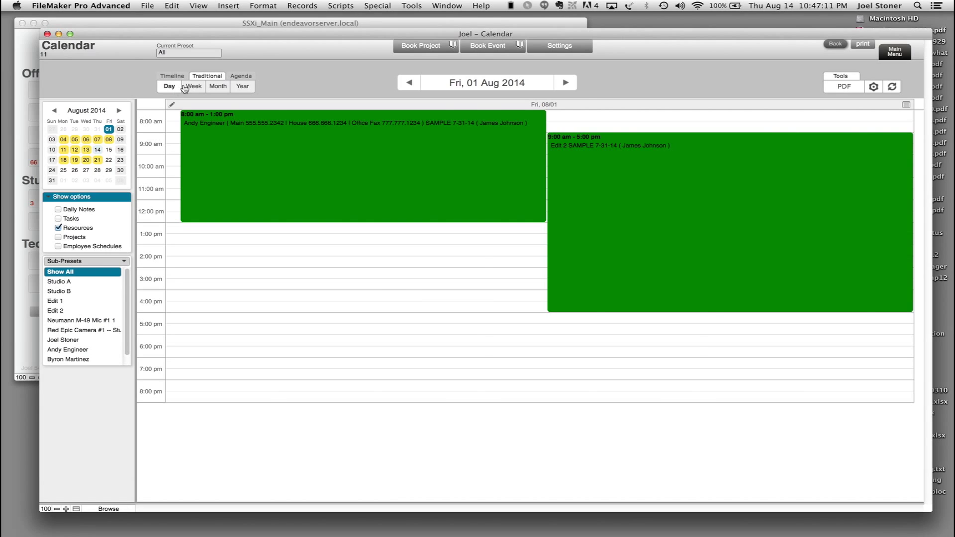
click(190, 88)
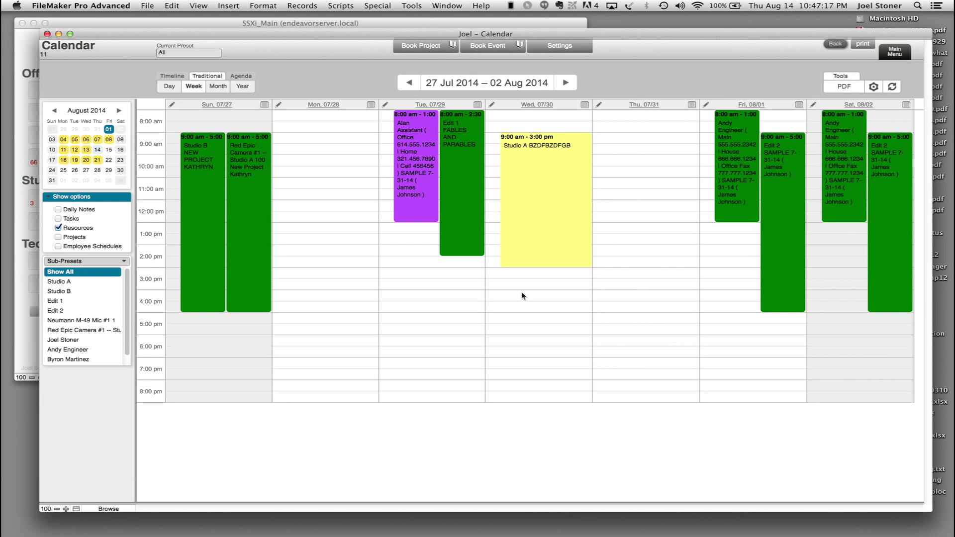
click(222, 86)
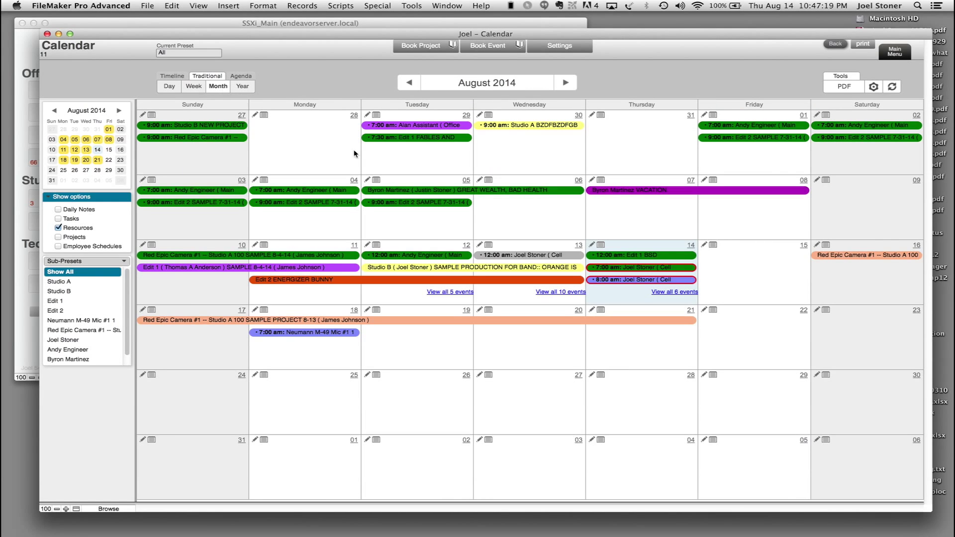
click(248, 88)
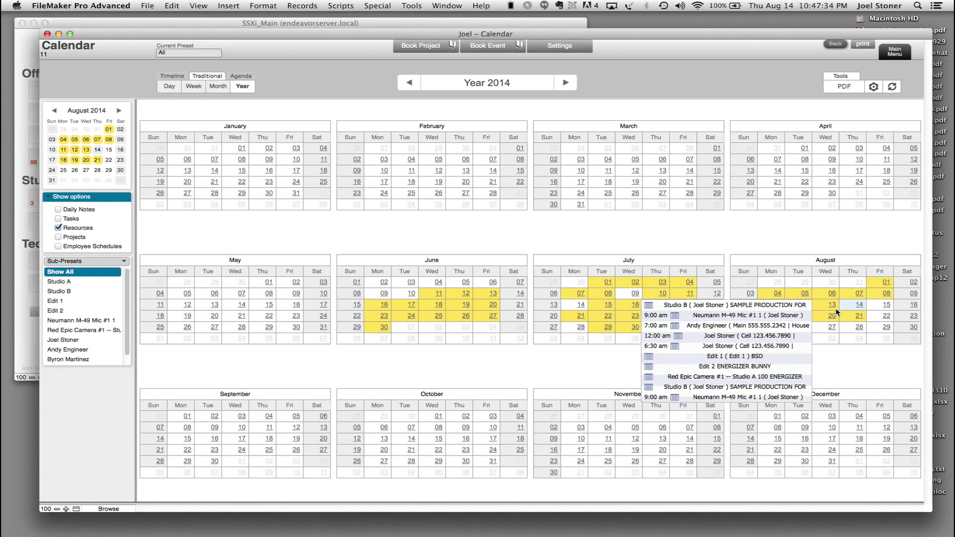
mouse_move(853, 310)
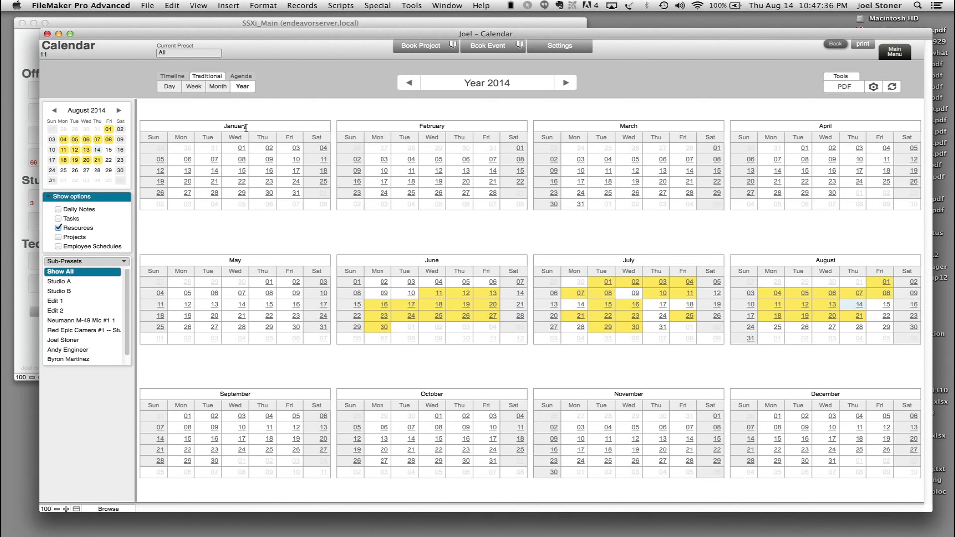
Show the timeline one week at a time at 10–16 Aug 2014 and inspect booking details
click(182, 78)
click(201, 86)
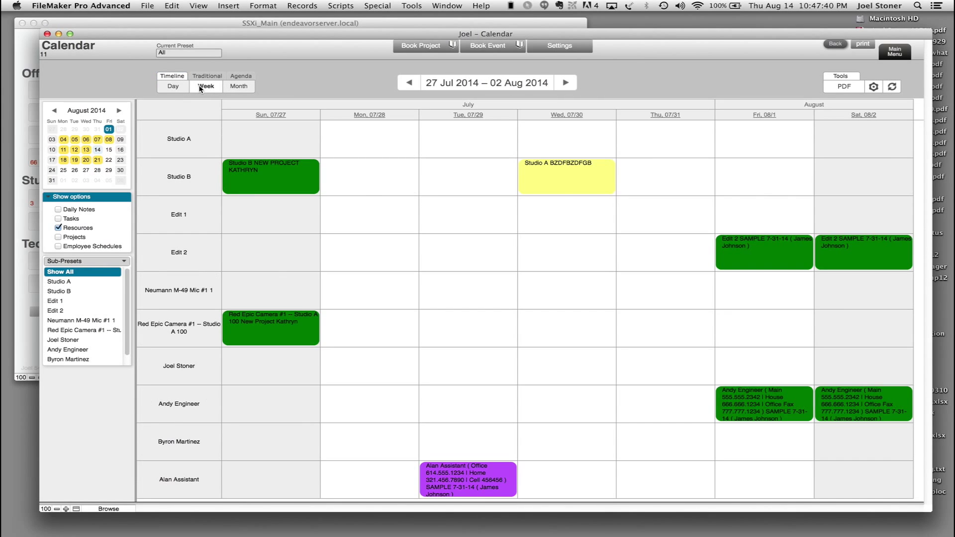
click(504, 82)
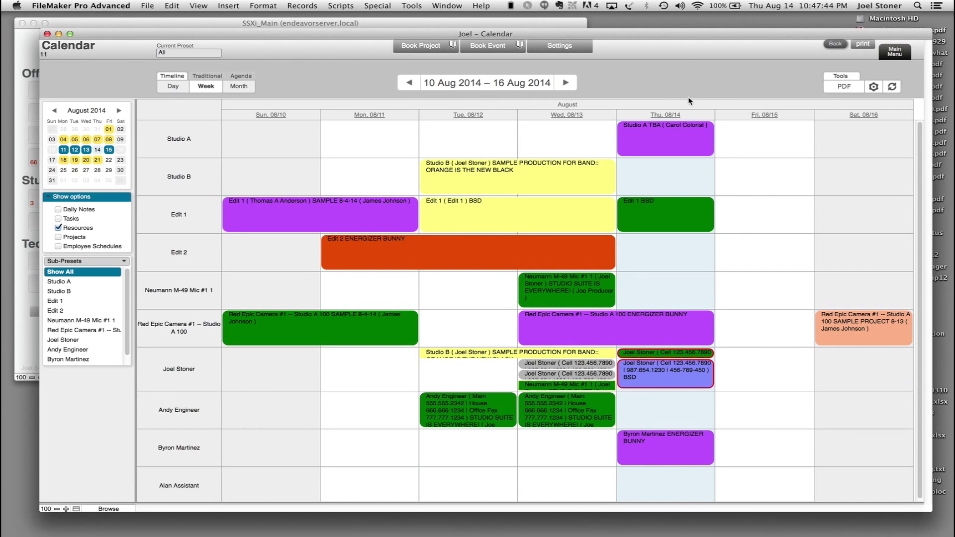
mouse_move(540, 180)
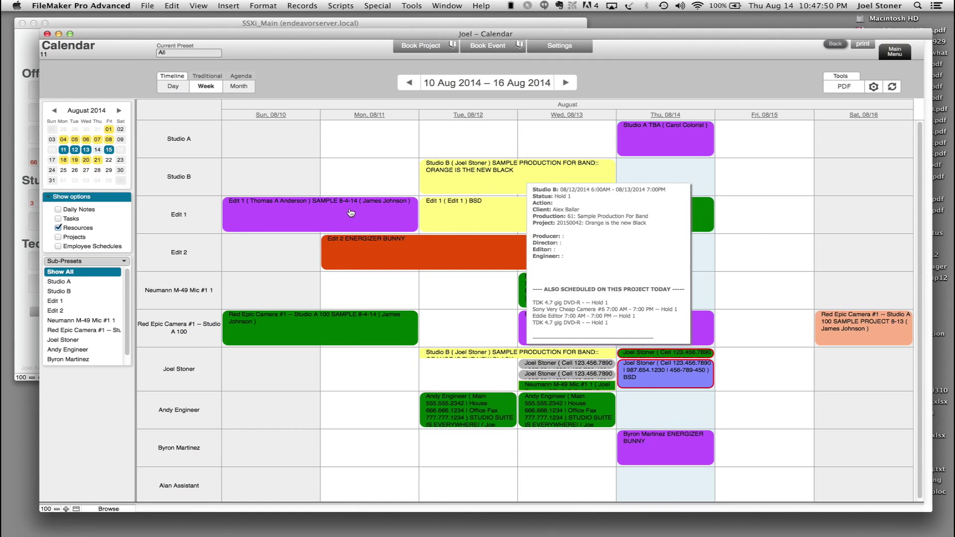
mouse_move(348, 213)
scroll(251, 292, down, 1)
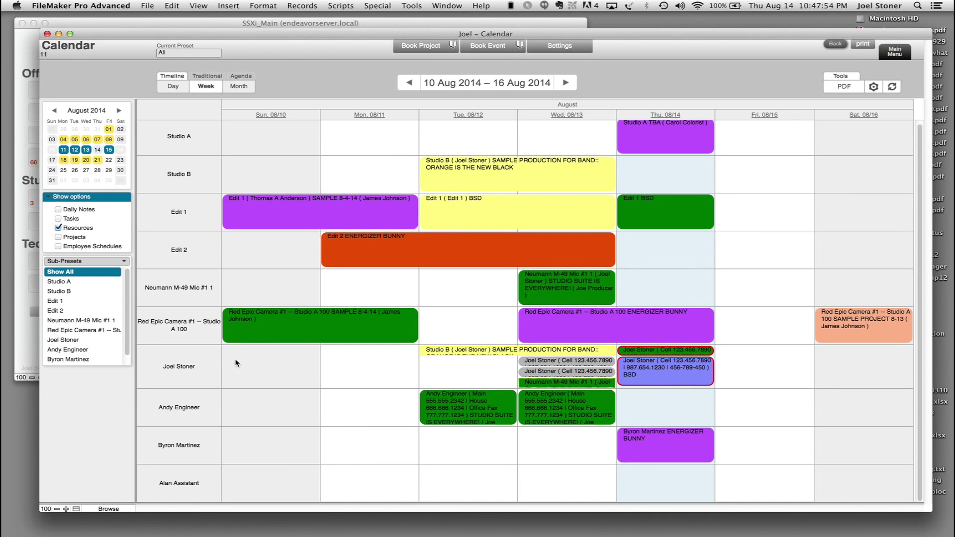
Assign an employee as operator of the Sunday Red Epic Camera #1 booking and save it
click(337, 323)
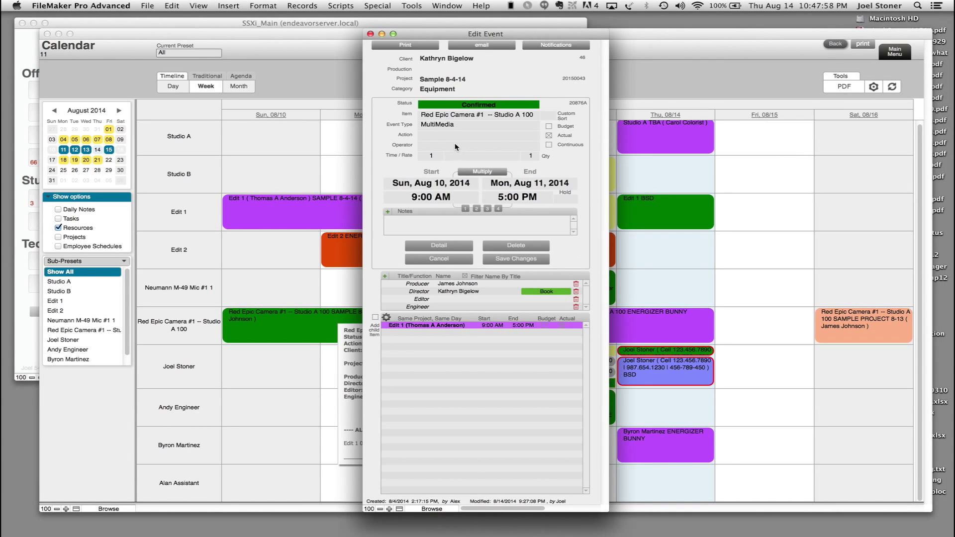
click(453, 150)
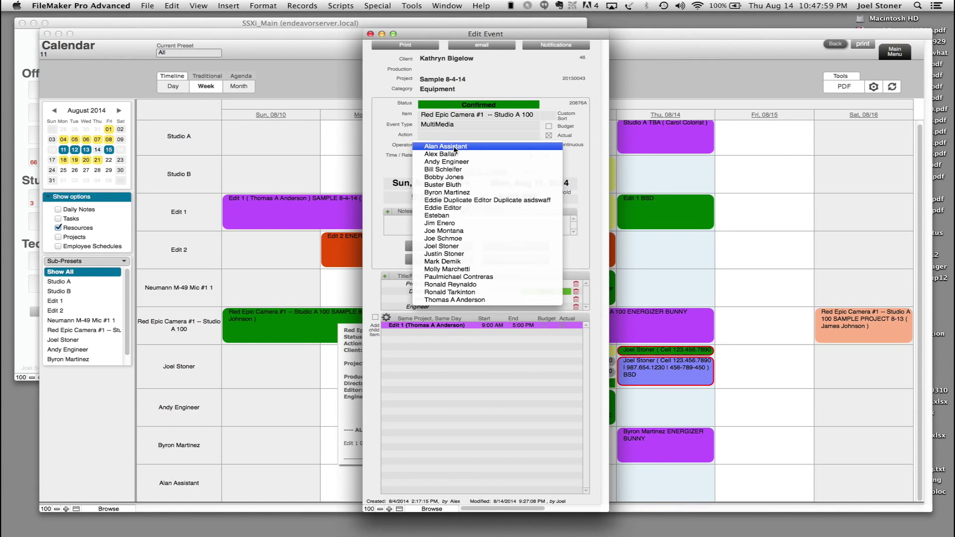
click(467, 246)
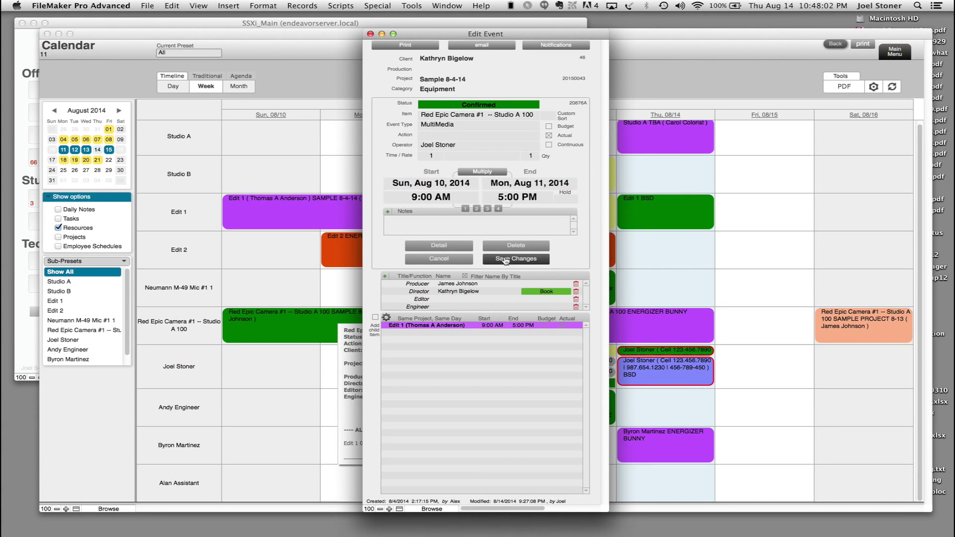
click(506, 260)
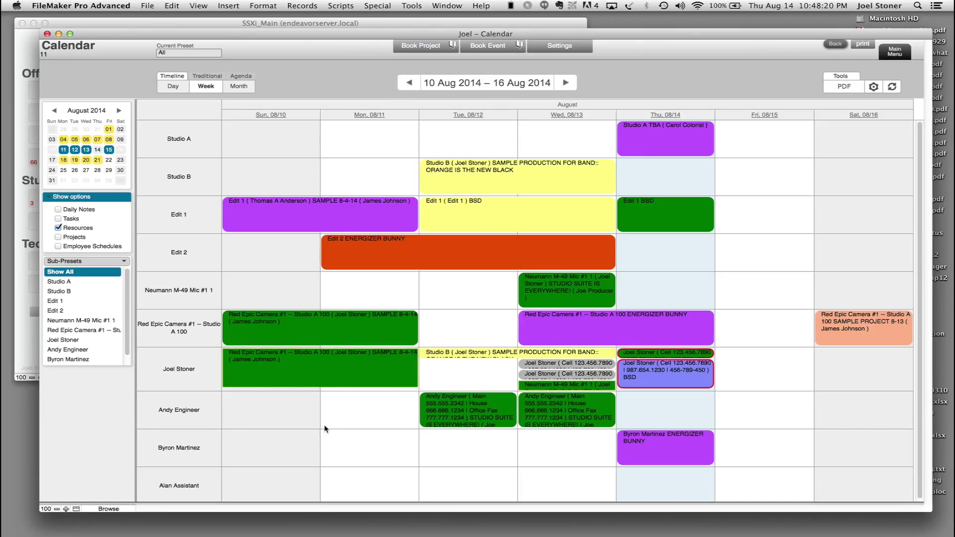
Filter the timeline to one employee's bookings, then switch the sub-preset back to showing all resources
click(73, 343)
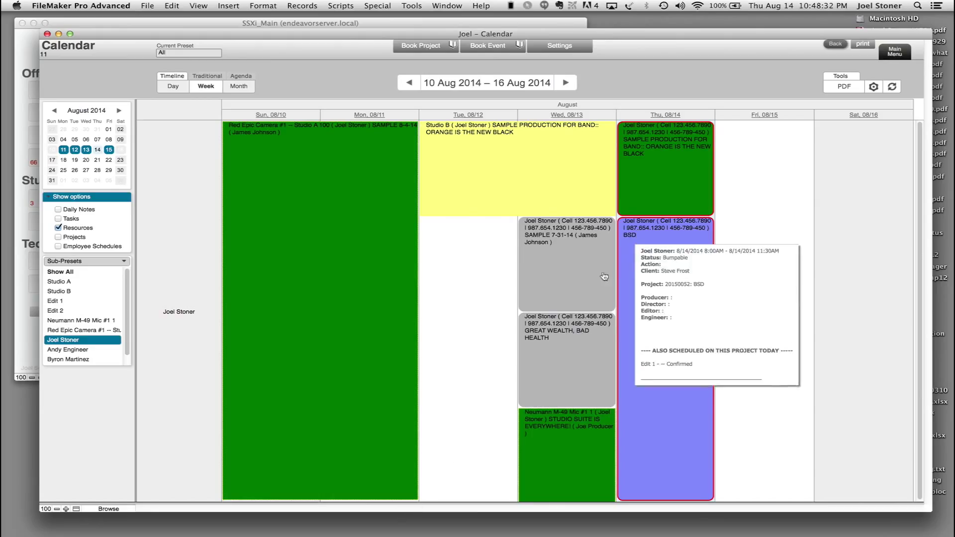
mouse_move(554, 418)
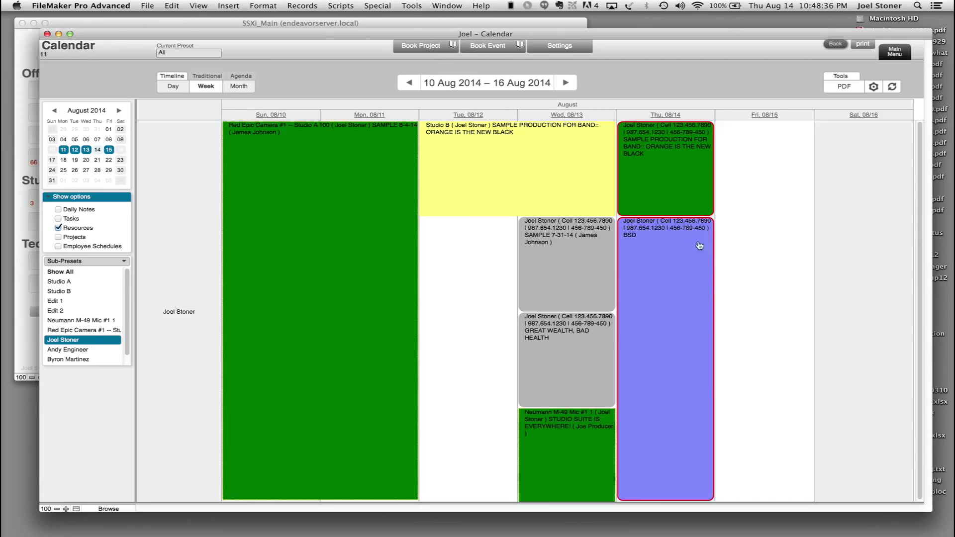
click(62, 351)
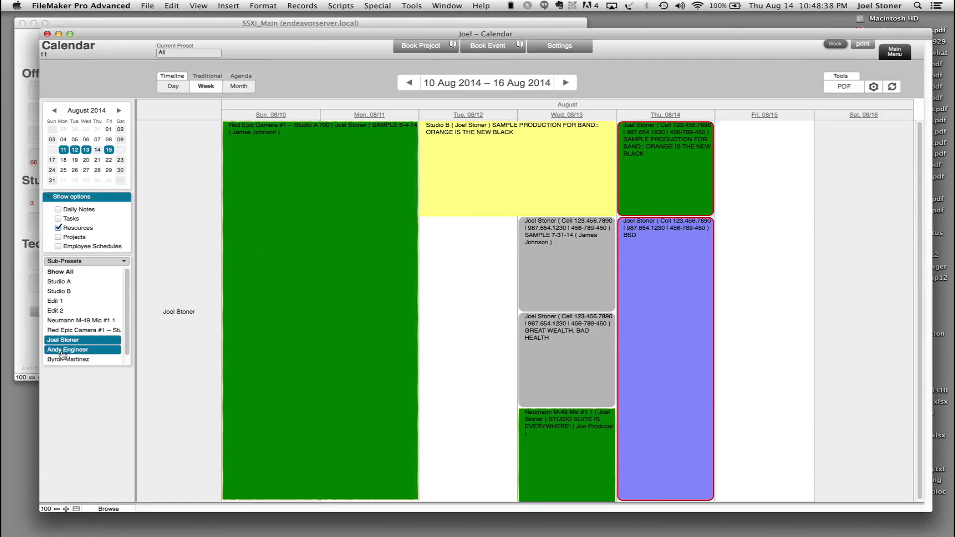
click(85, 261)
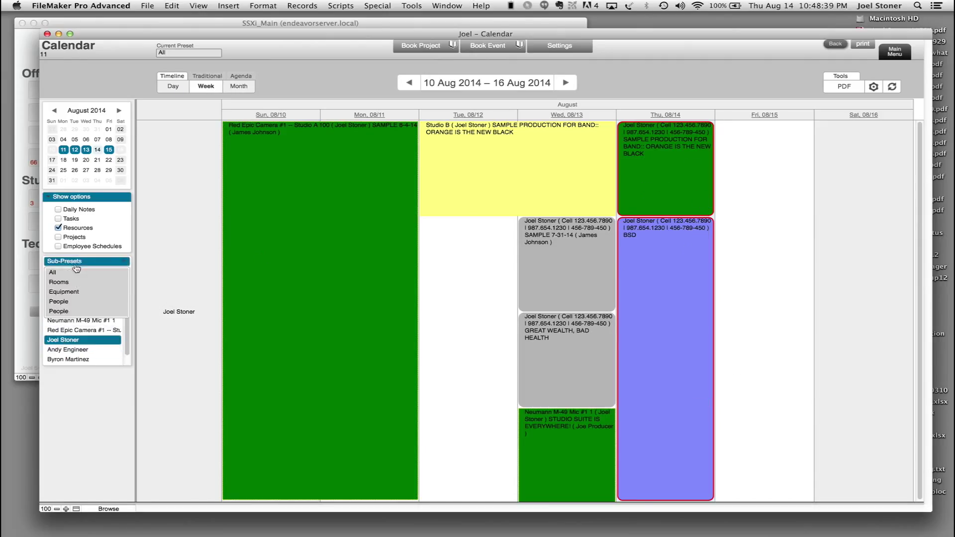
click(161, 260)
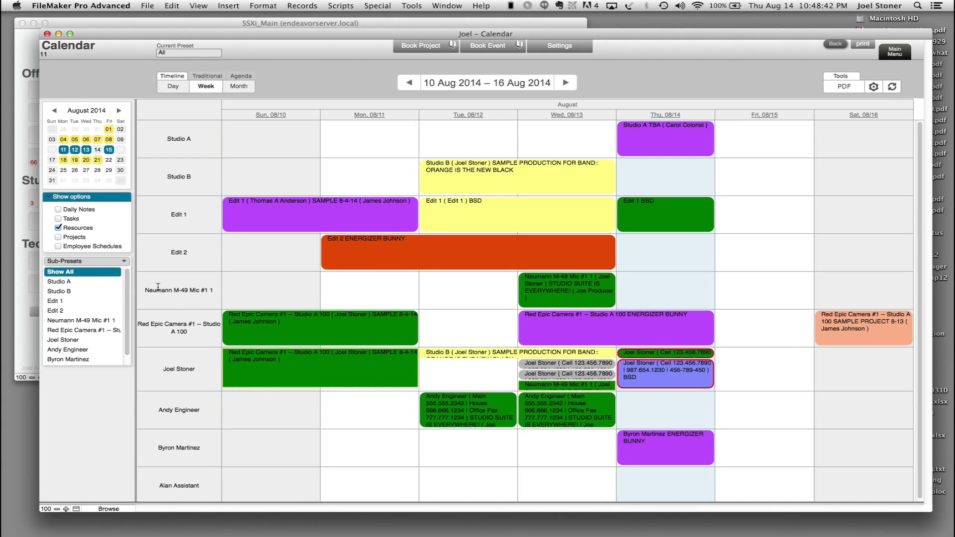
Move only the blue BSD booking from Thu 08/14 to Fri 08/15, and show the Daily Notes row
click(669, 376)
drag(669, 377, 736, 374)
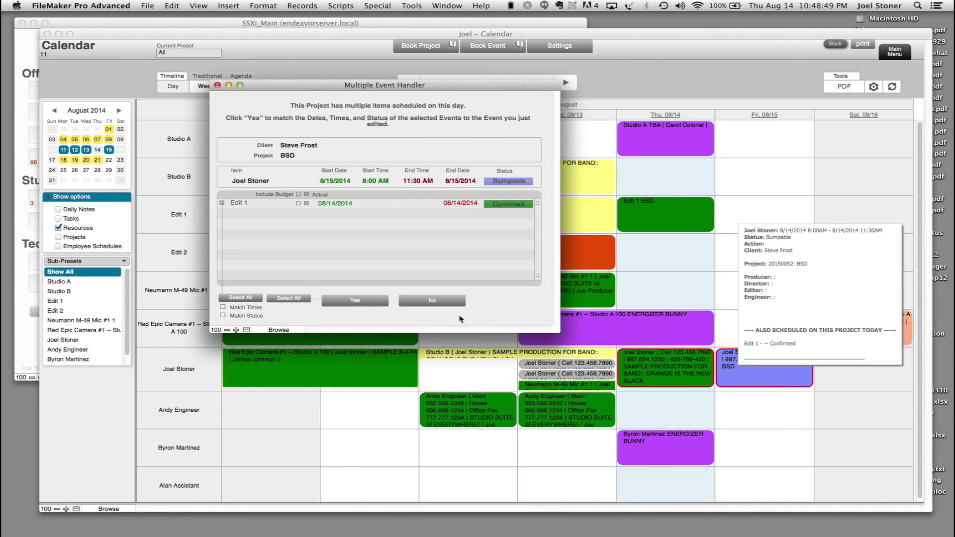
click(422, 303)
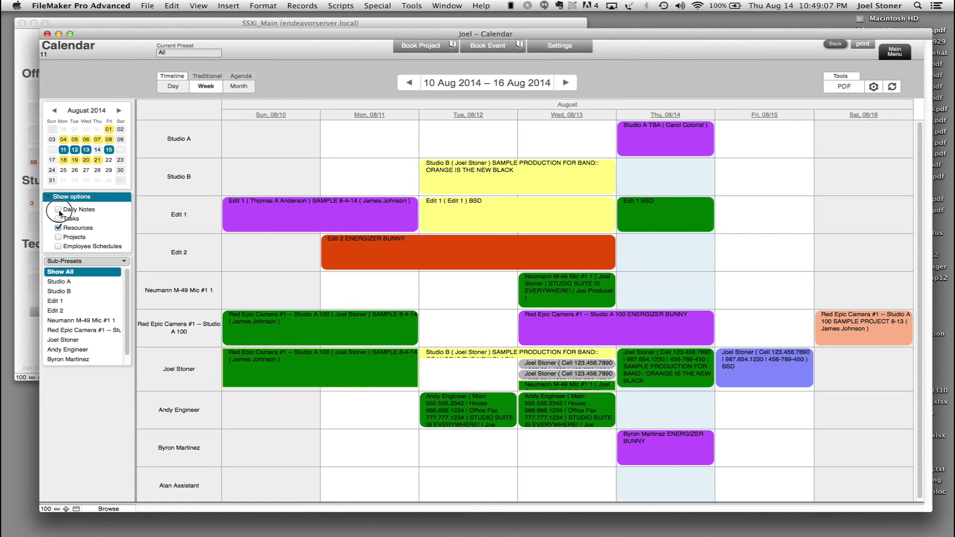
click(123, 211)
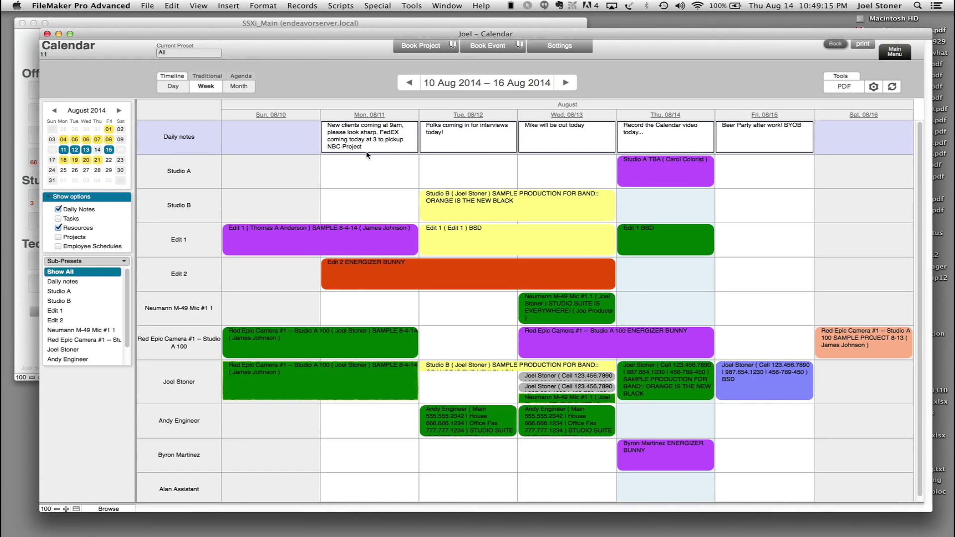
Append '. OK' to Wednesday 08/13's daily note and save it
click(557, 144)
click(444, 220)
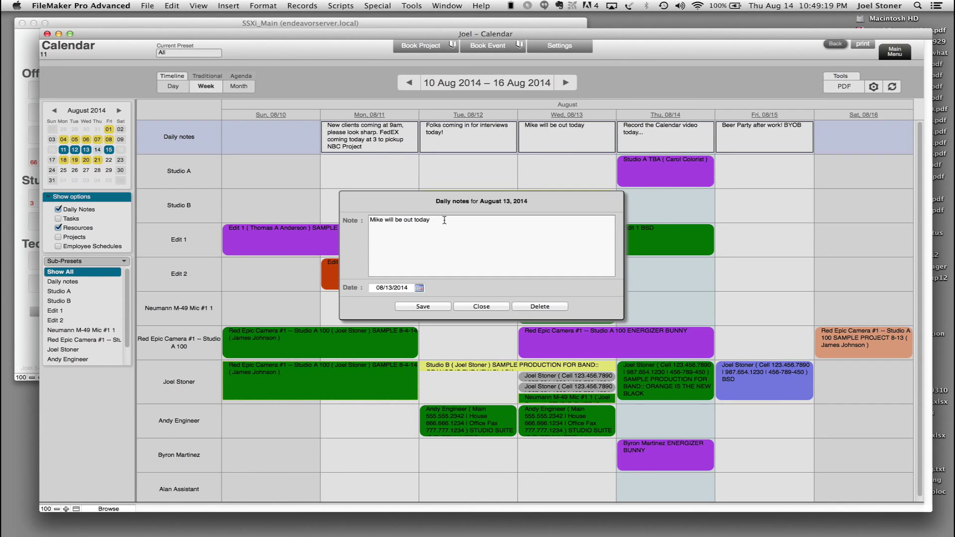
text(. OK)
click(429, 308)
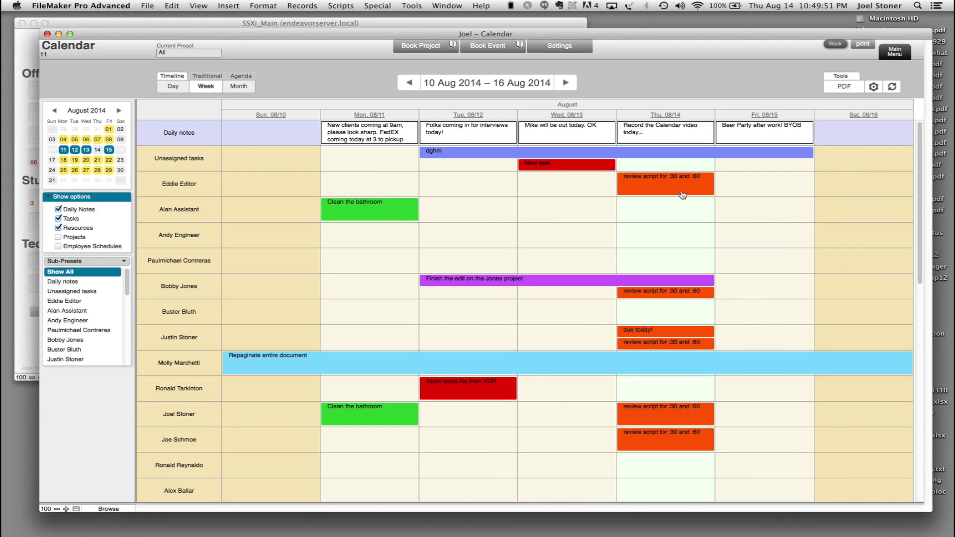
Review task bar details on the week timeline, then switch on Projects in Show options
mouse_move(702, 286)
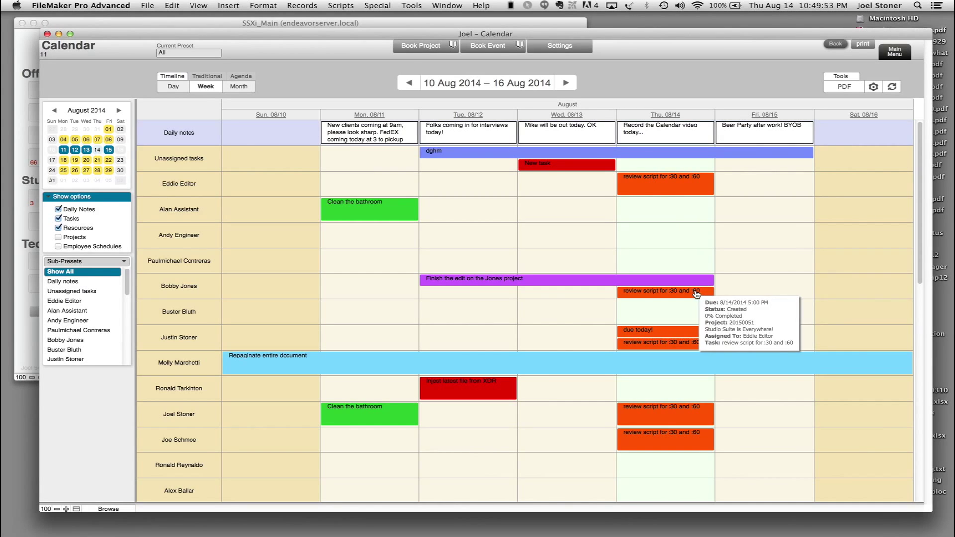
mouse_move(662, 343)
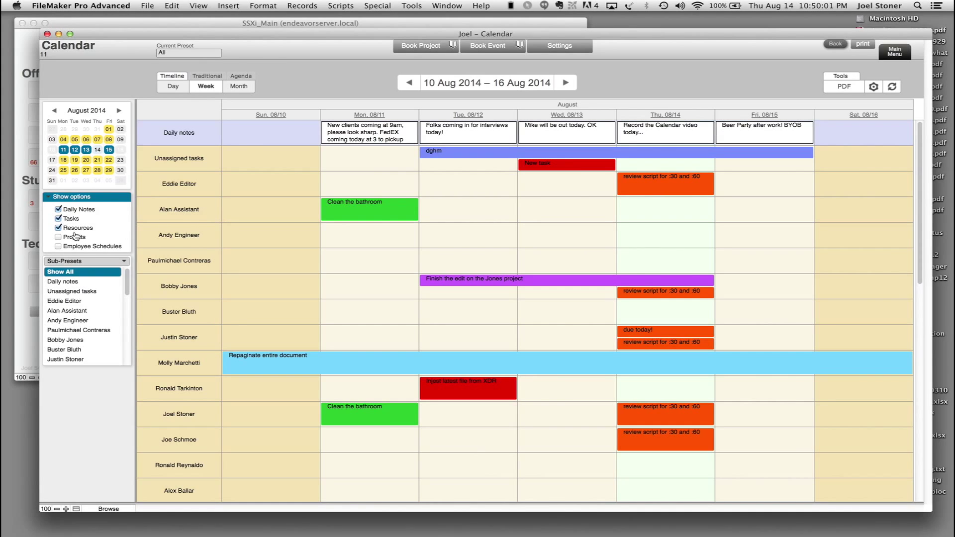
click(58, 238)
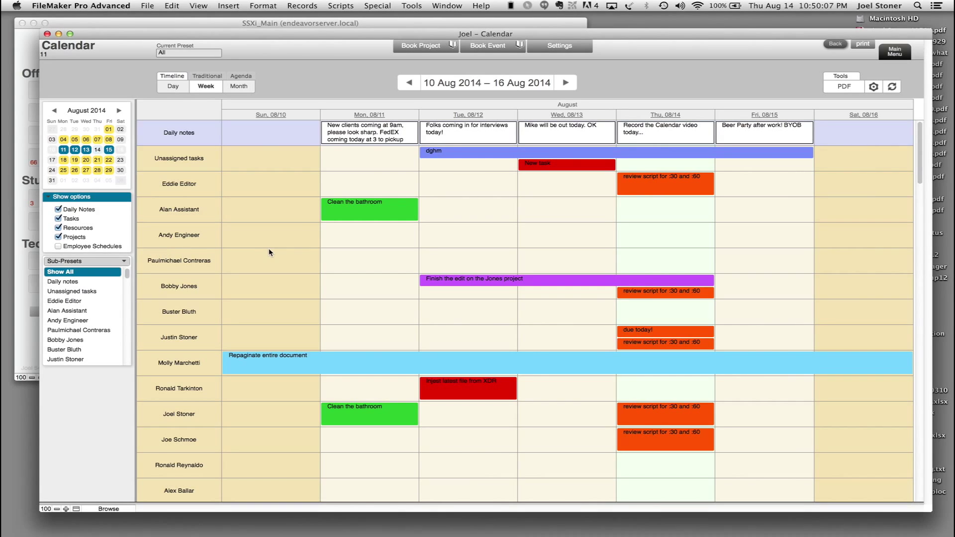
Scroll through project rows like Studio Suite is Everywhere! and BSD with their 10–16 Aug bookings
scroll(270, 253, down, 15)
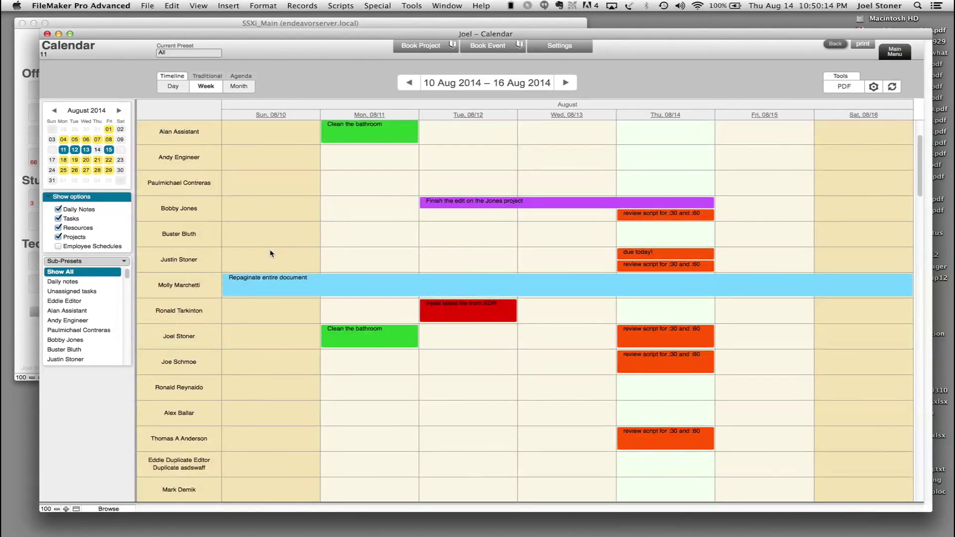
scroll(269, 295, down, 4)
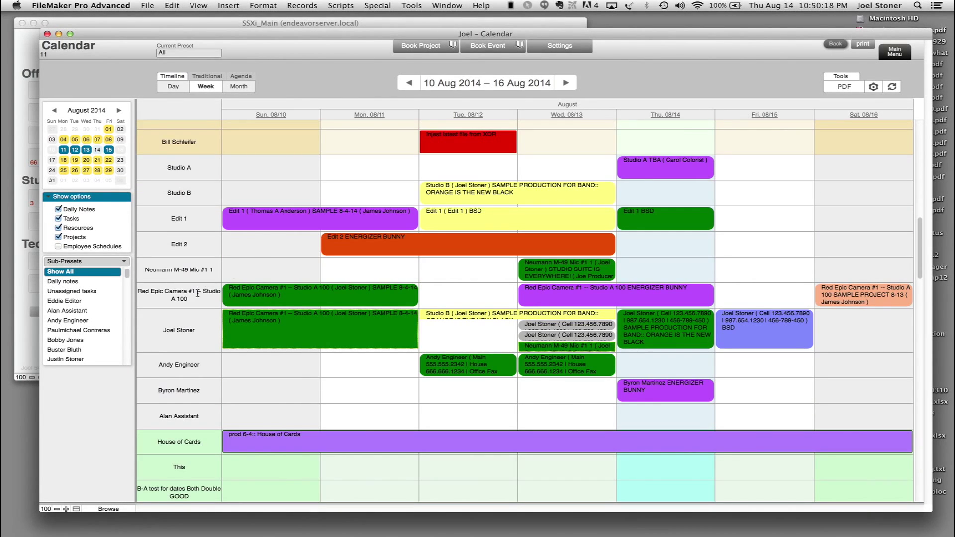
scroll(196, 300, down, 16)
scroll(194, 307, down, 15)
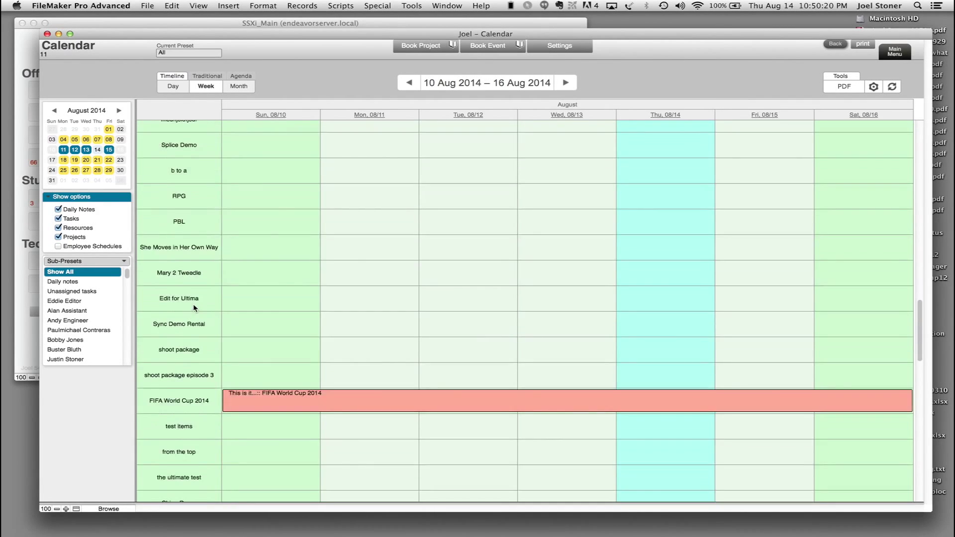
scroll(194, 305, down, 15)
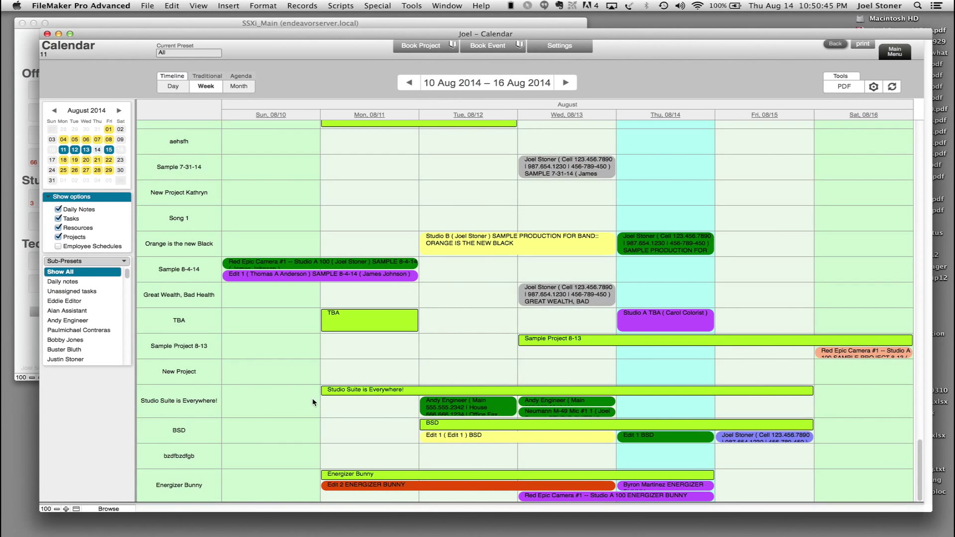
mouse_move(337, 396)
mouse_move(491, 412)
scroll(184, 243, up, 15)
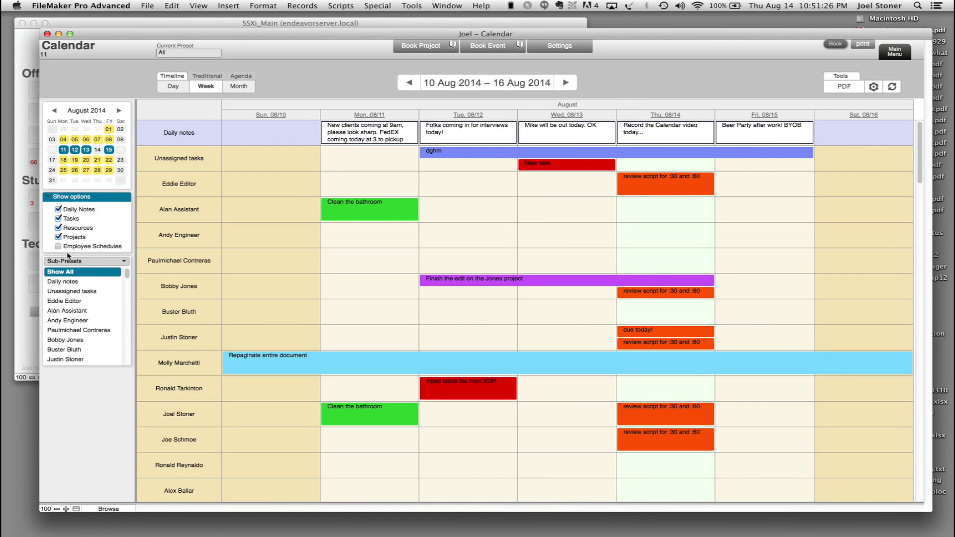
click(99, 251)
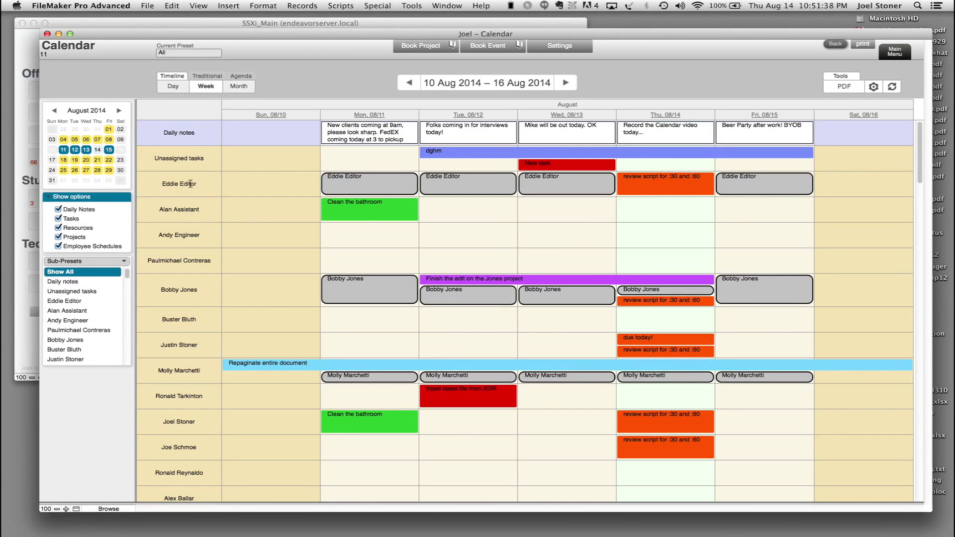
Hide FileMaker and bring the Chrome WebDirect calendar to the front
mouse_move(687, 189)
mouse_move(640, 302)
key(ctrl+super+Escape)
key(super+Tab)
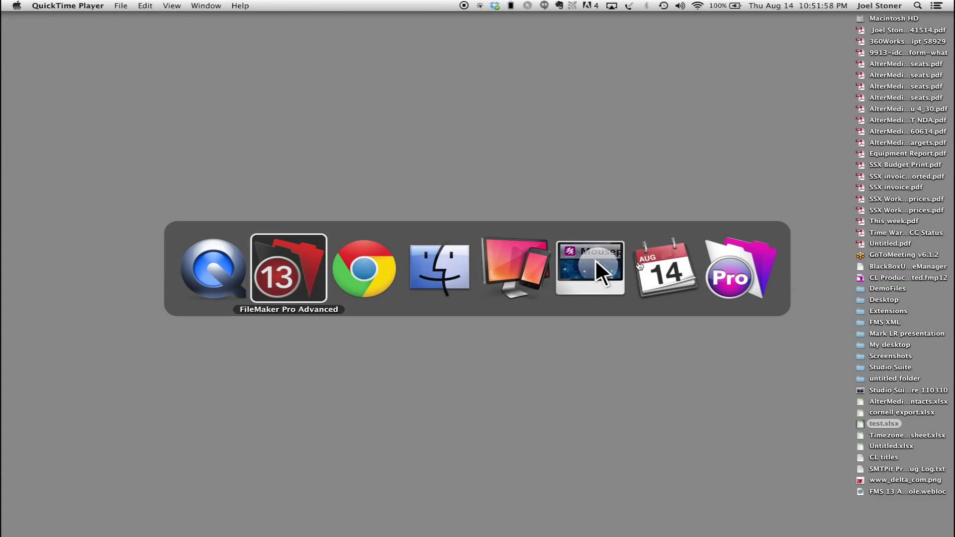
key(super+Tab)
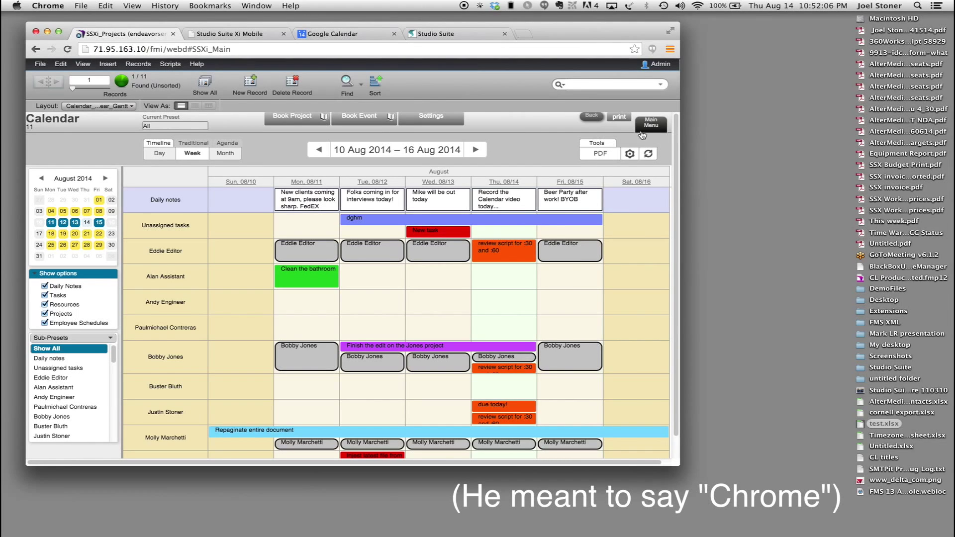
Move the Clean the bathroom task from Monday 08/11 to Tuesday 08/12, then go to the Studio Suite portal tab
scroll(578, 294, down, 5)
scroll(577, 299, down, 10)
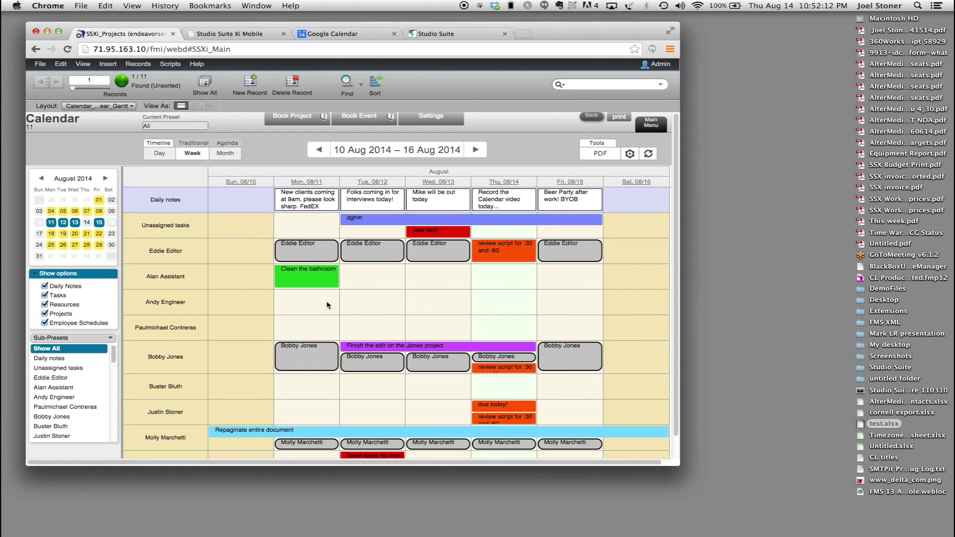
drag(313, 281, 377, 280)
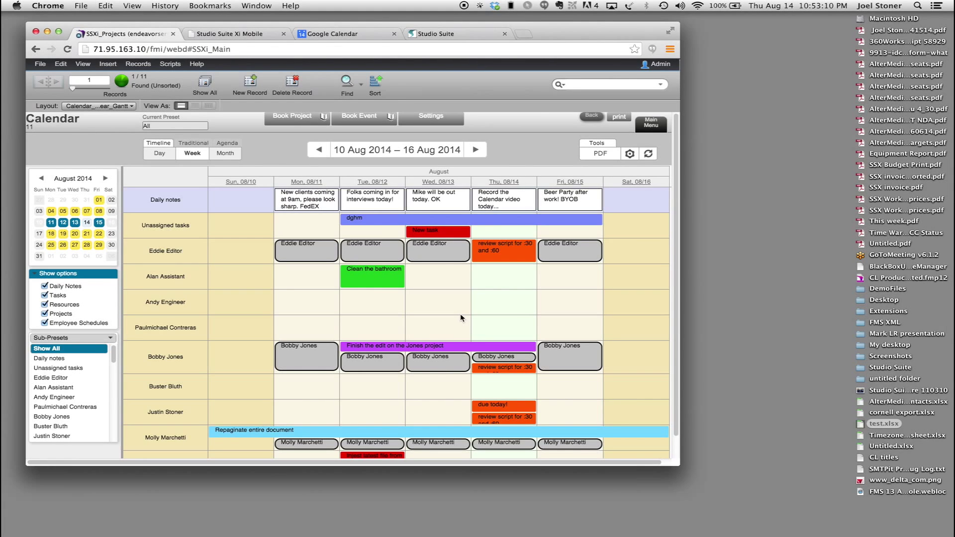
click(437, 34)
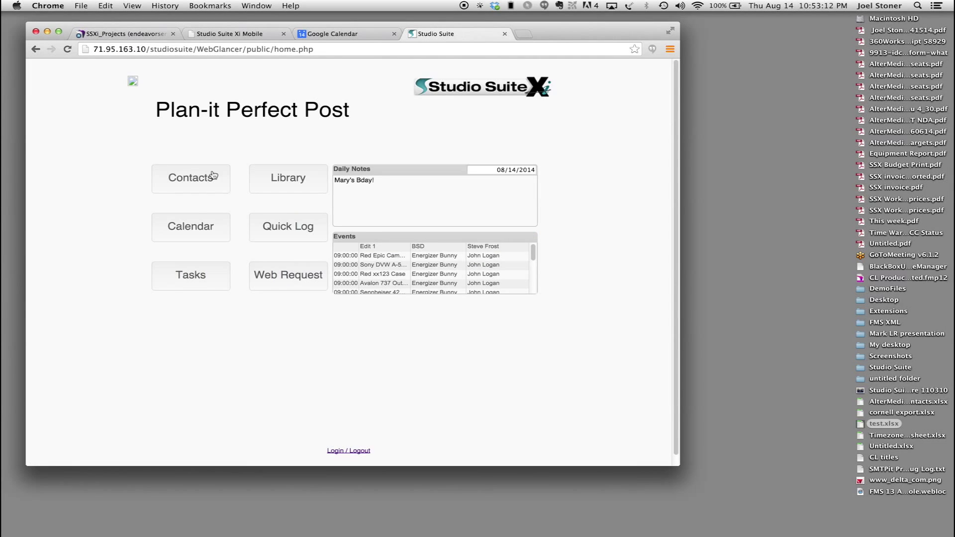
Open the WebGlancer calendar in a wider window and page to the 10–16 Aug 2014 week
click(211, 224)
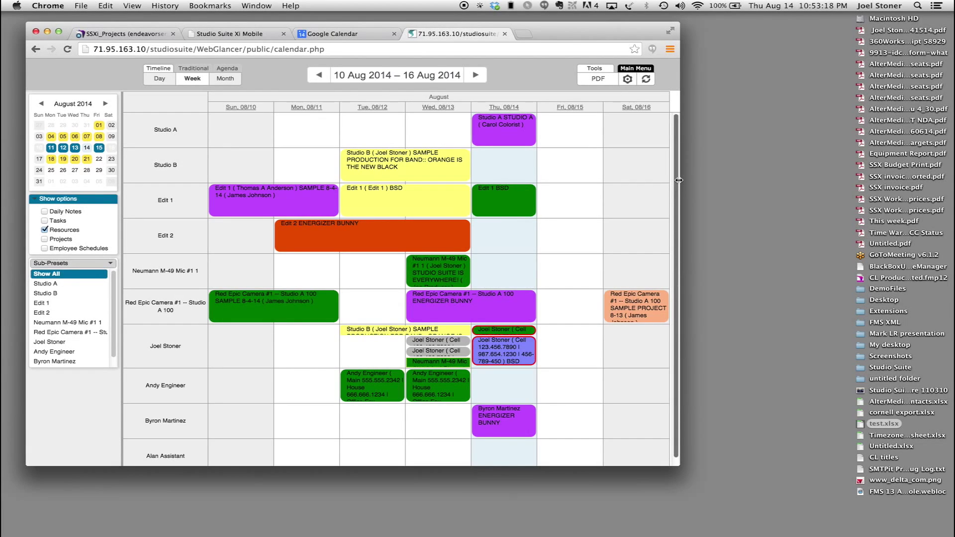
drag(679, 180, 766, 180)
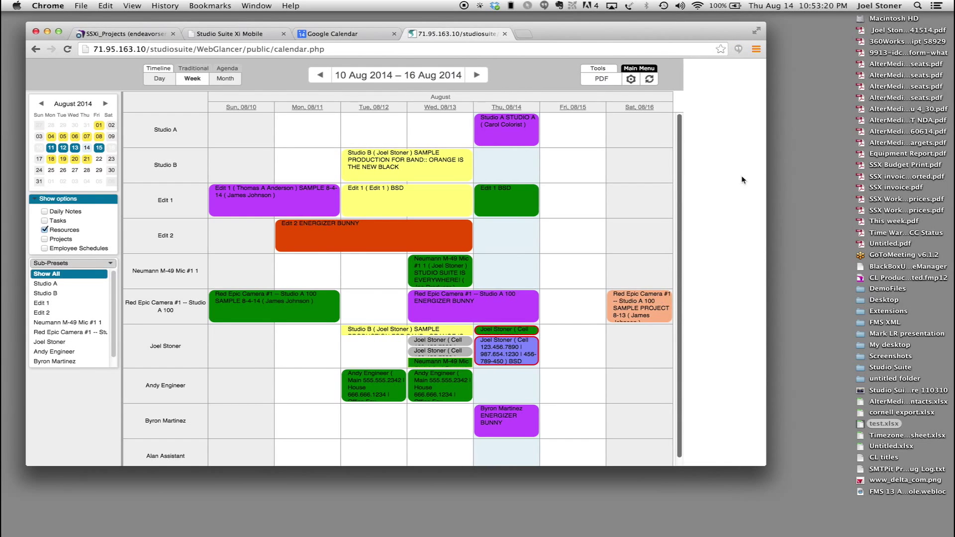
click(347, 75)
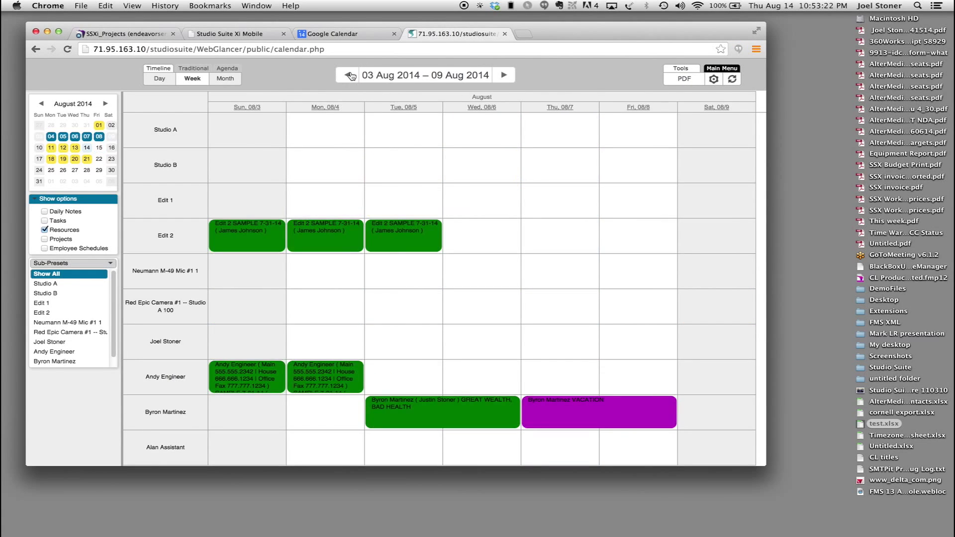
click(348, 75)
click(495, 79)
click(495, 78)
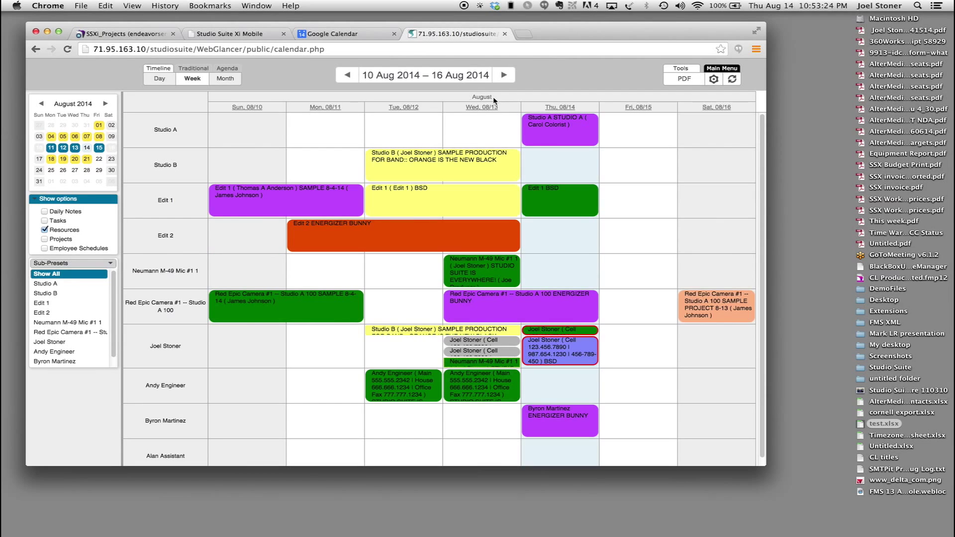
Show Tasks alongside resource bookings and scroll through the week's entries
click(44, 221)
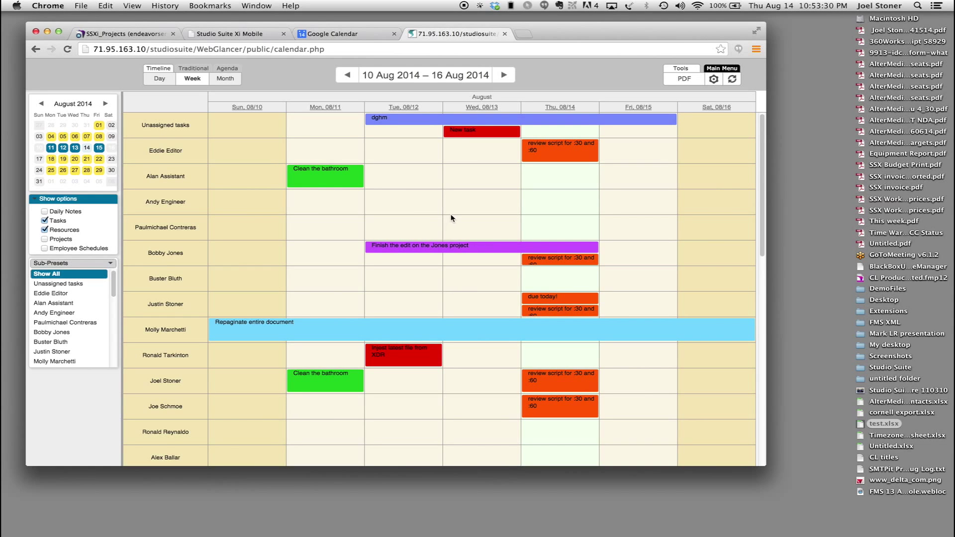
scroll(448, 238, down, 1)
mouse_move(447, 243)
scroll(448, 243, down, 15)
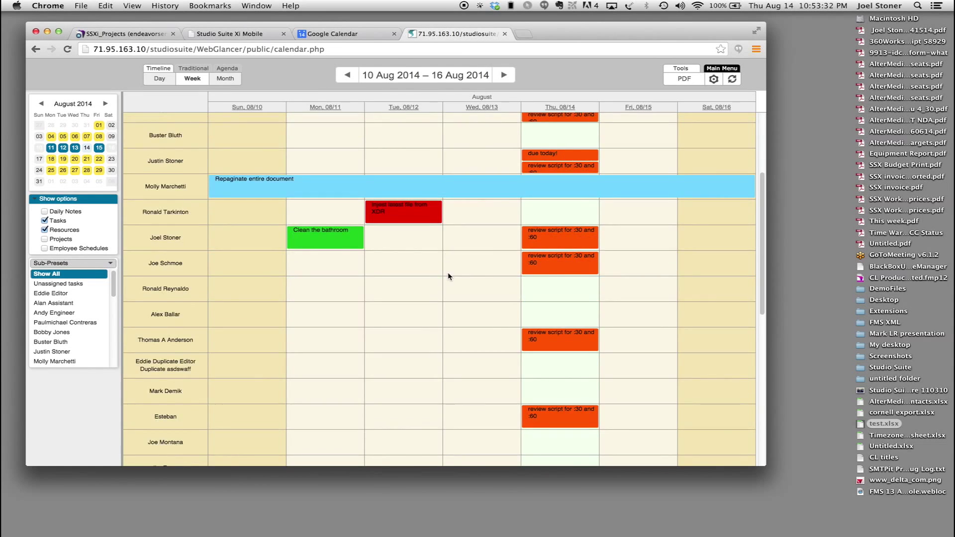
scroll(449, 281, down, 4)
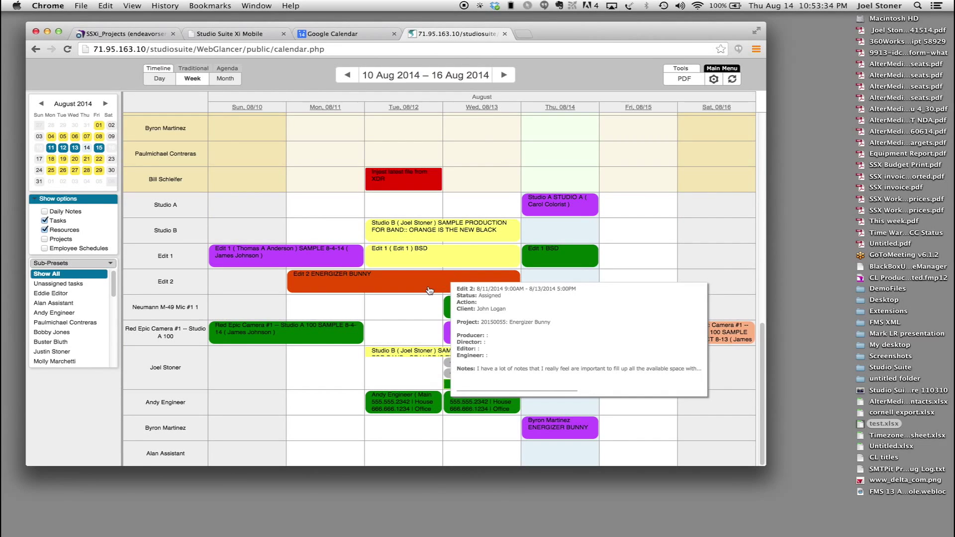
mouse_move(555, 258)
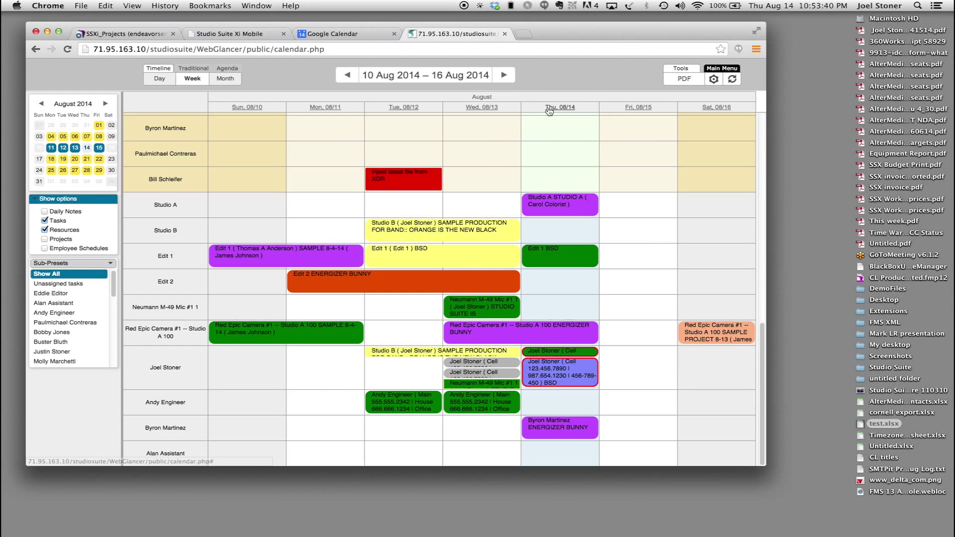
click(354, 34)
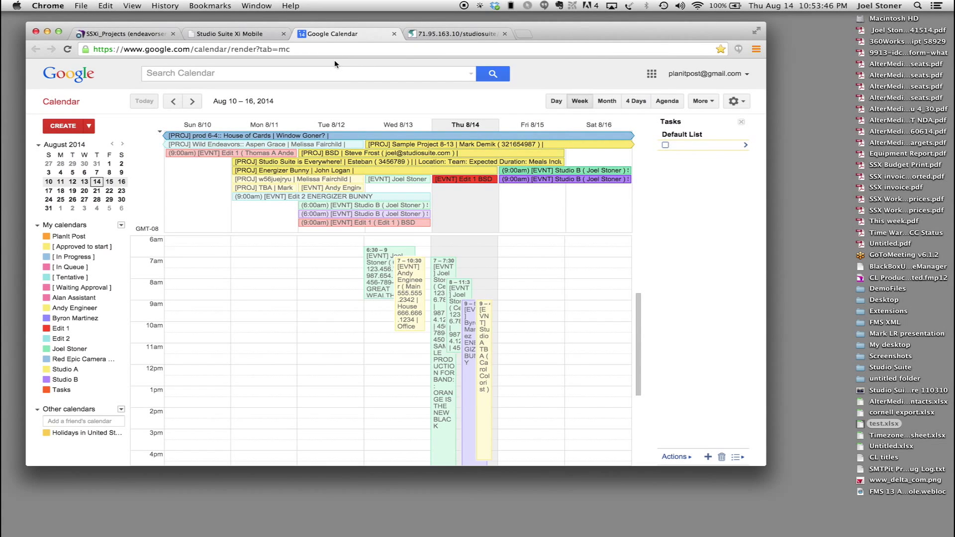
Scroll Google Calendar's Aug 10–16, 2014 week up to midnight
scroll(294, 380, up, 5)
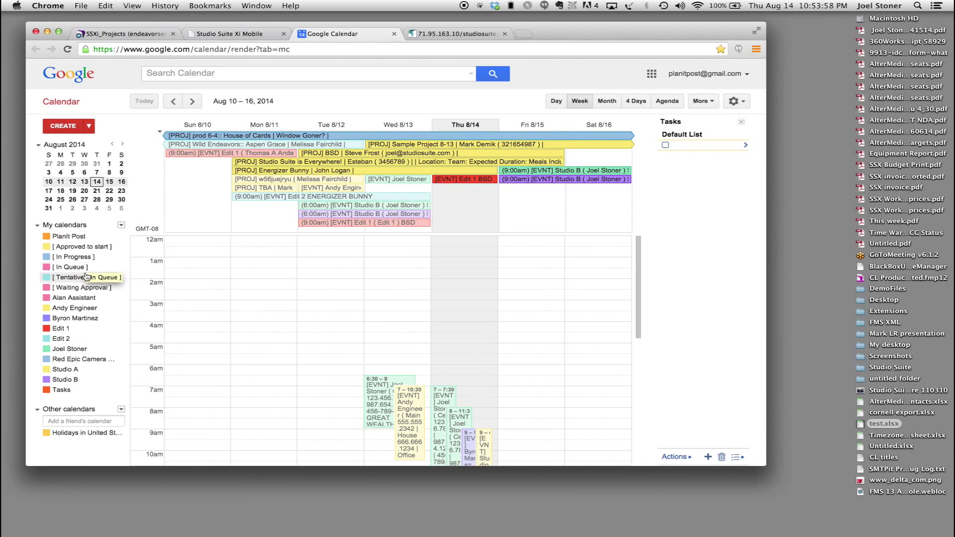
Bring up Apple Calendar's synced August 2014 week, then move it aside to reveal Google Calendar
key(super+Tab)
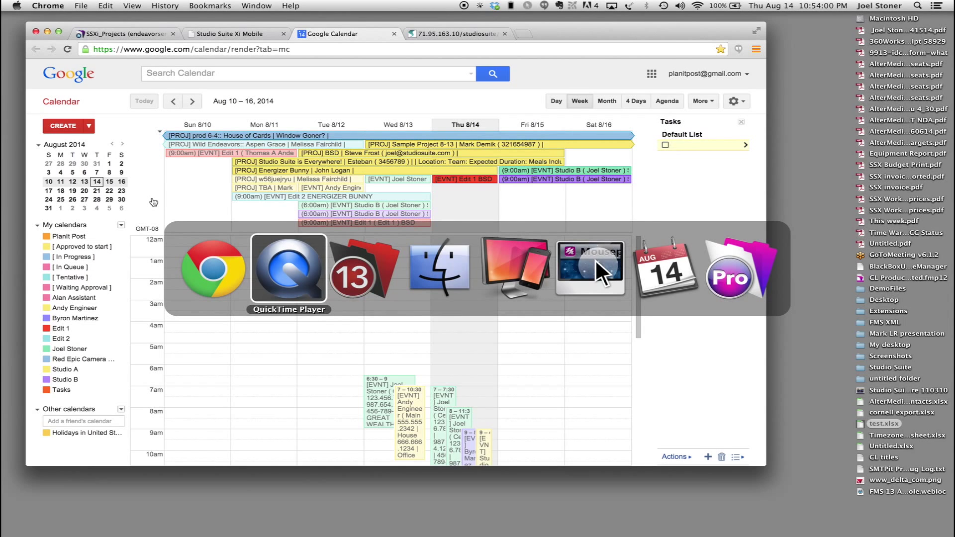
key(super+Tab)
key(super+Tab)
key(super+Tab)
key(super+Tab)
key(super+Tab)
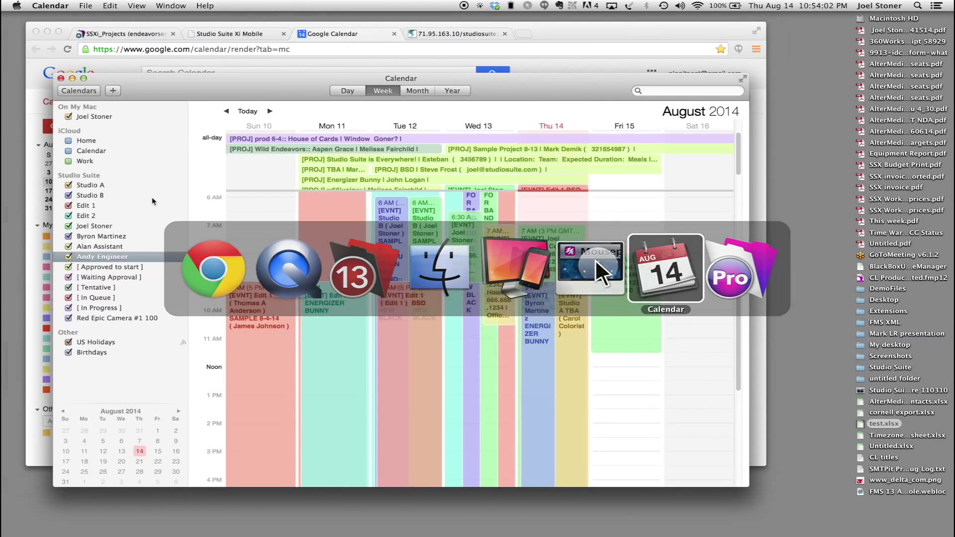
drag(488, 89, 469, 66)
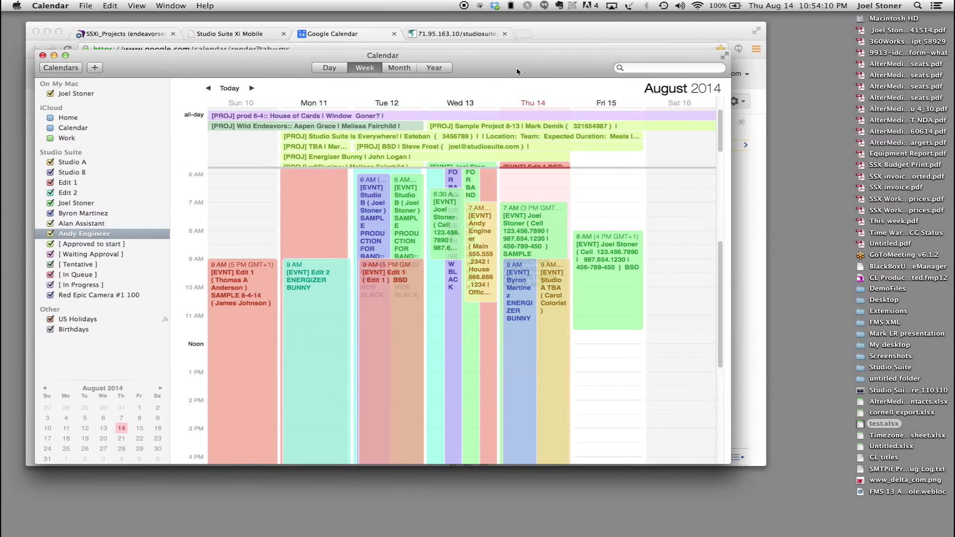
drag(516, 68, 591, 99)
click(603, 42)
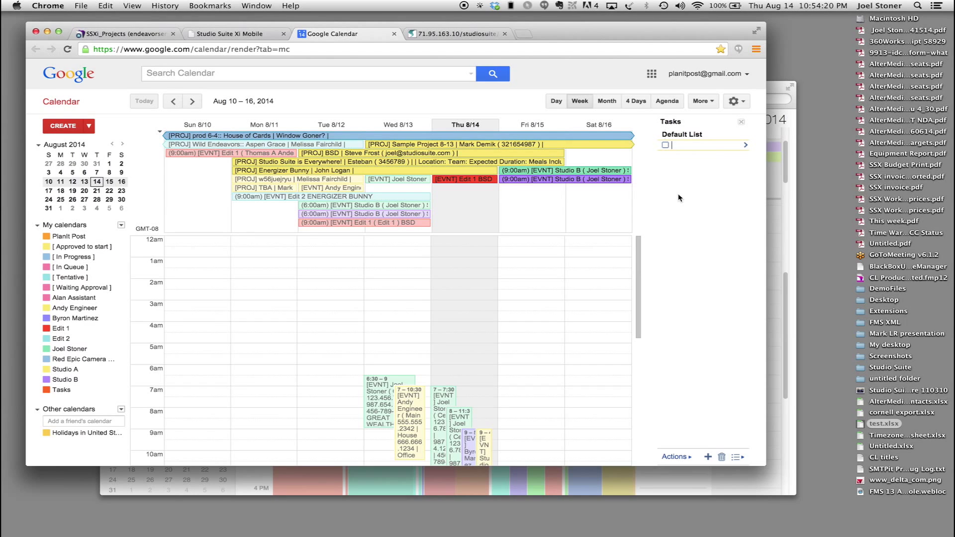
Hide Chrome and Calendar and switch to the mirrored iPad and iPhone screens
key(super+h)
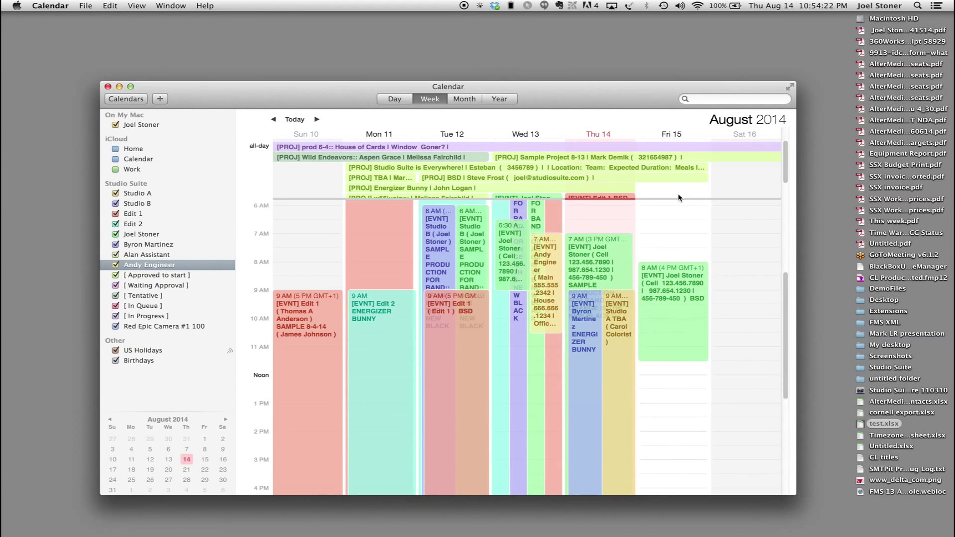
key(super+h)
key(super+Tab)
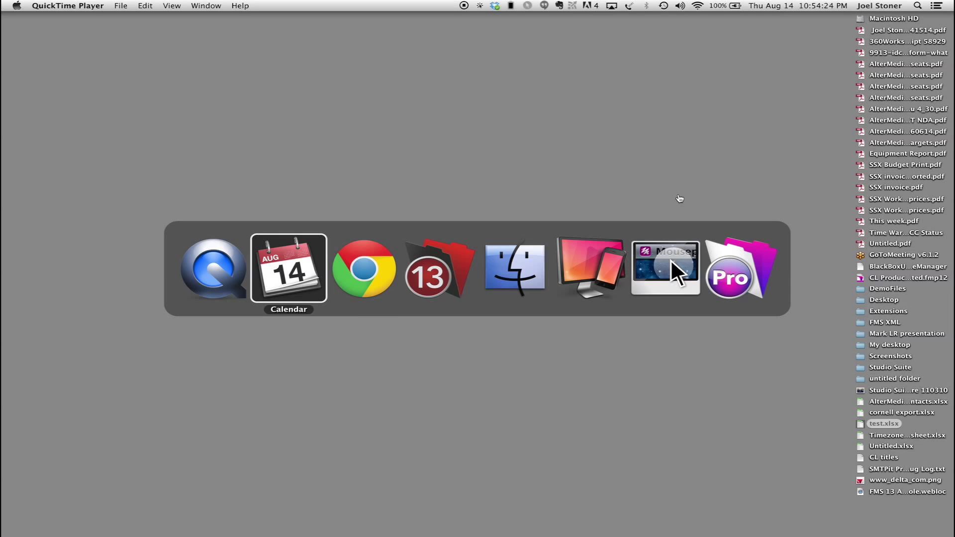
key(super+Tab)
key(super+Tab)
key(super+Tab)
key(super+Tab)
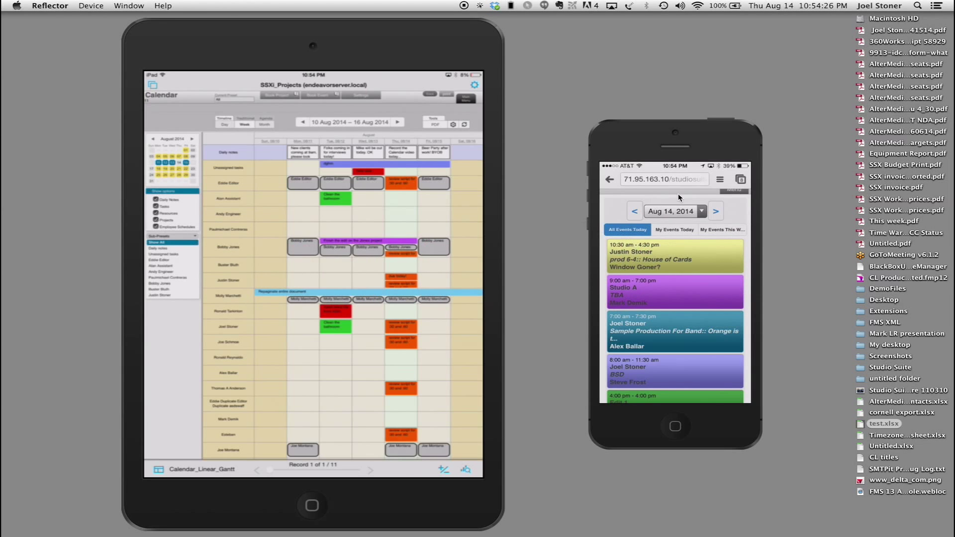